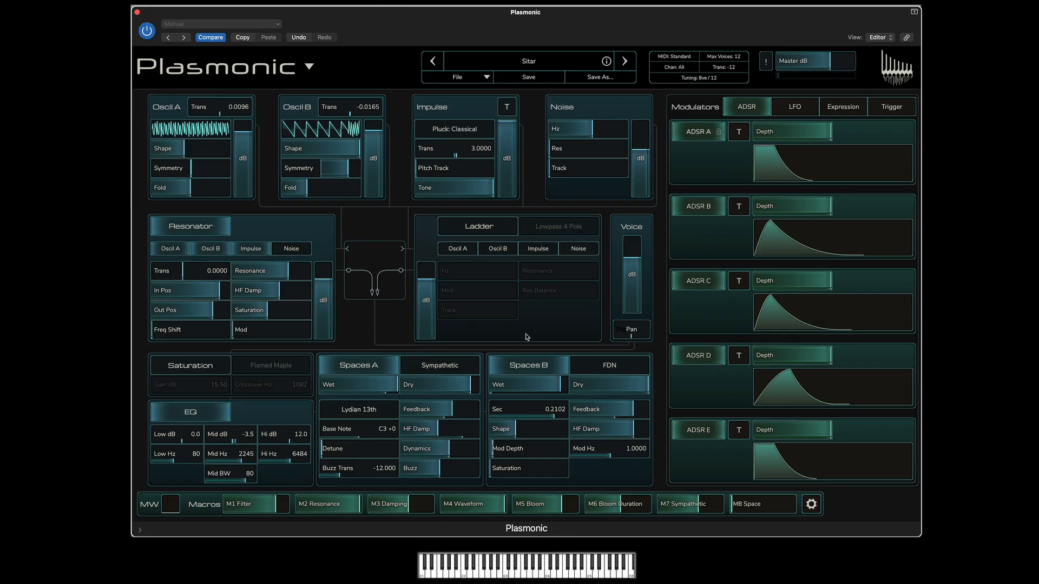
Switch off the Spaces B and Spaces A effects of the Sitar preset
left_click(529, 368)
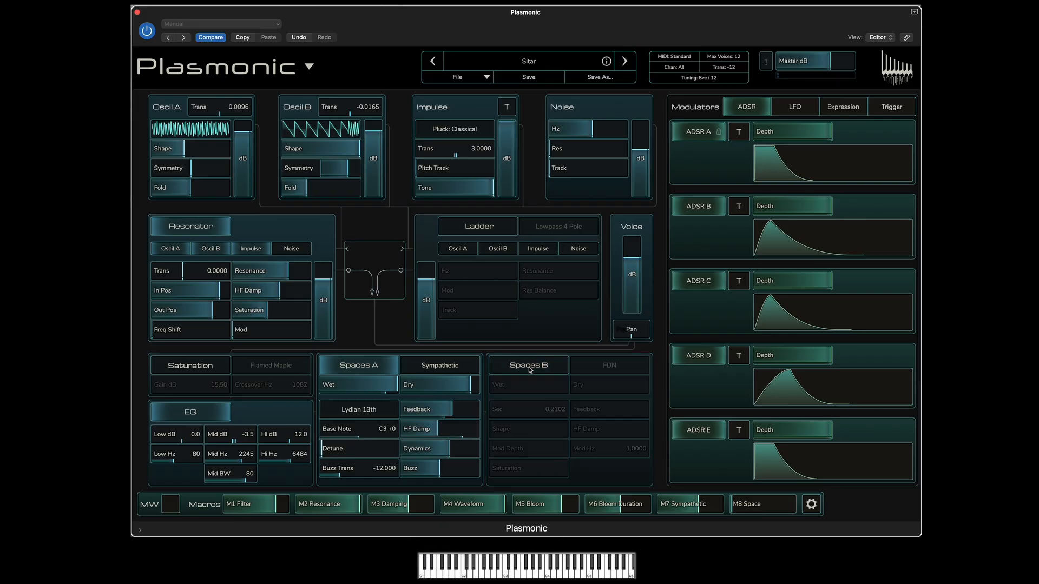
left_click(373, 368)
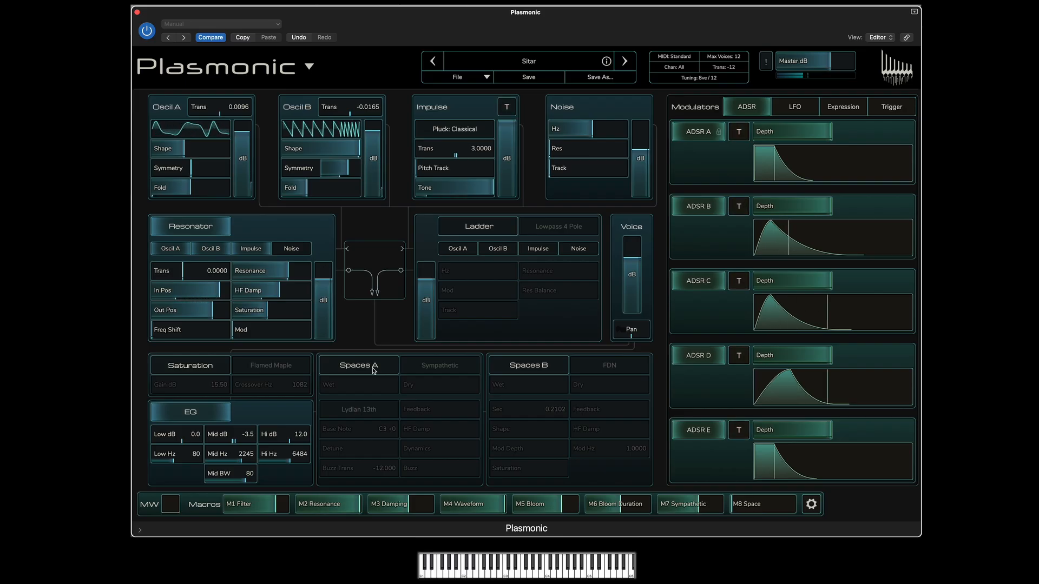
Bypass the Resonator and re-enable it to compare the dry and resonated sound
mouse_move(431, 311)
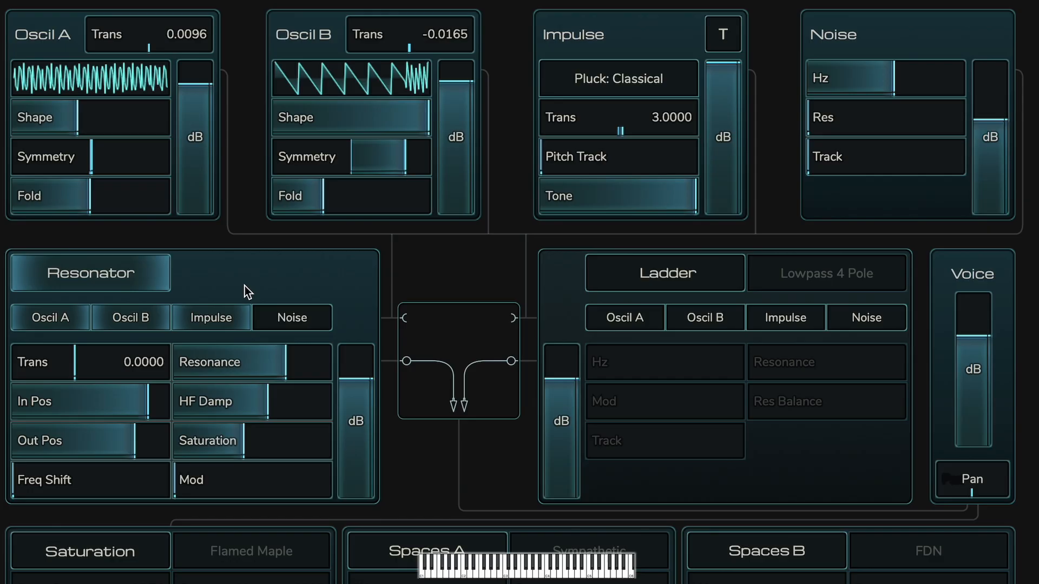
left_click(152, 275)
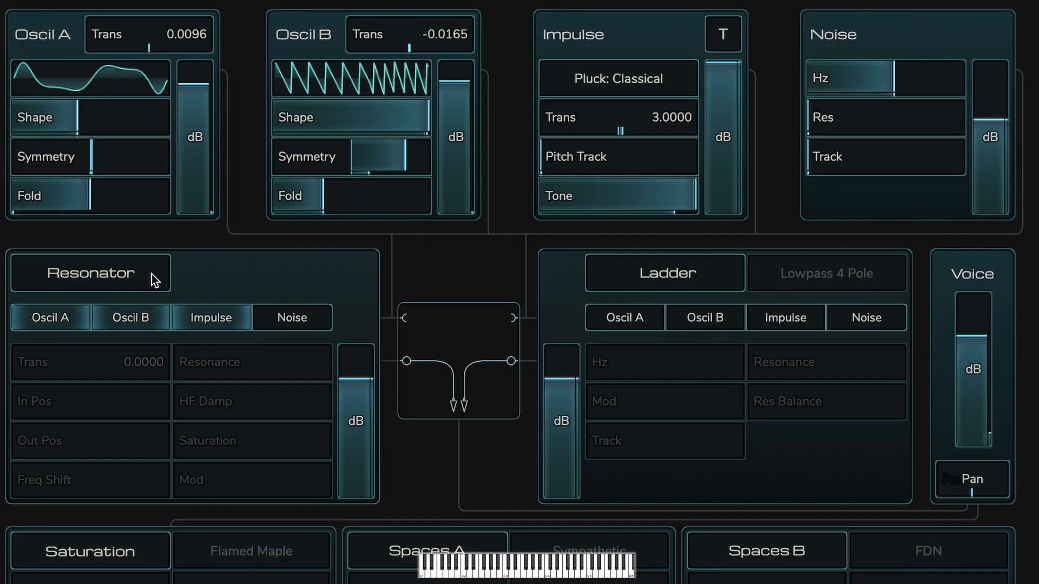
left_click(152, 273)
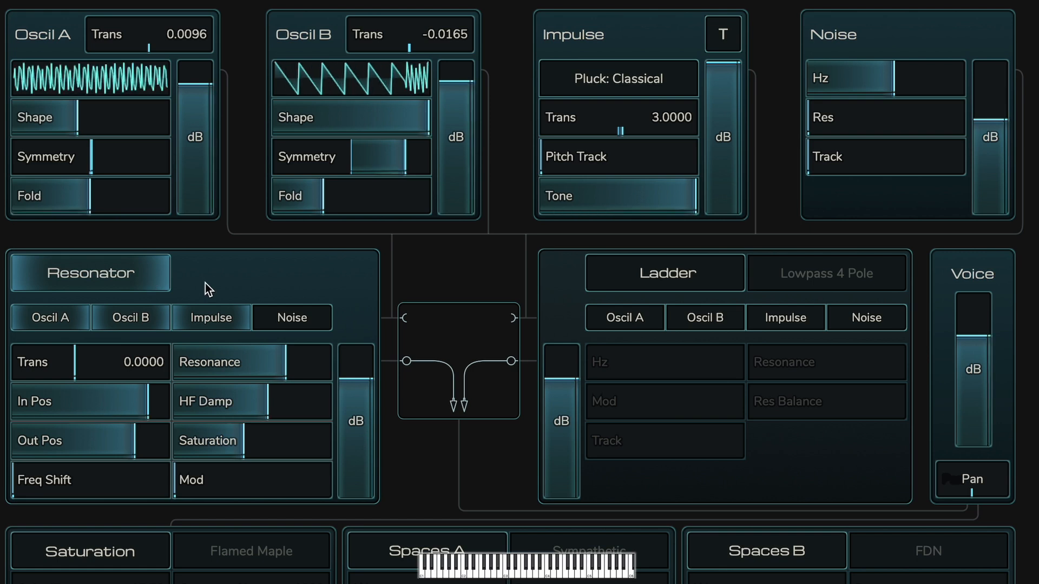
Solo the Resonator's sources in turn: Impulse only, Oscil B only, and finally Oscil A only
left_click(142, 320)
left_click(69, 325)
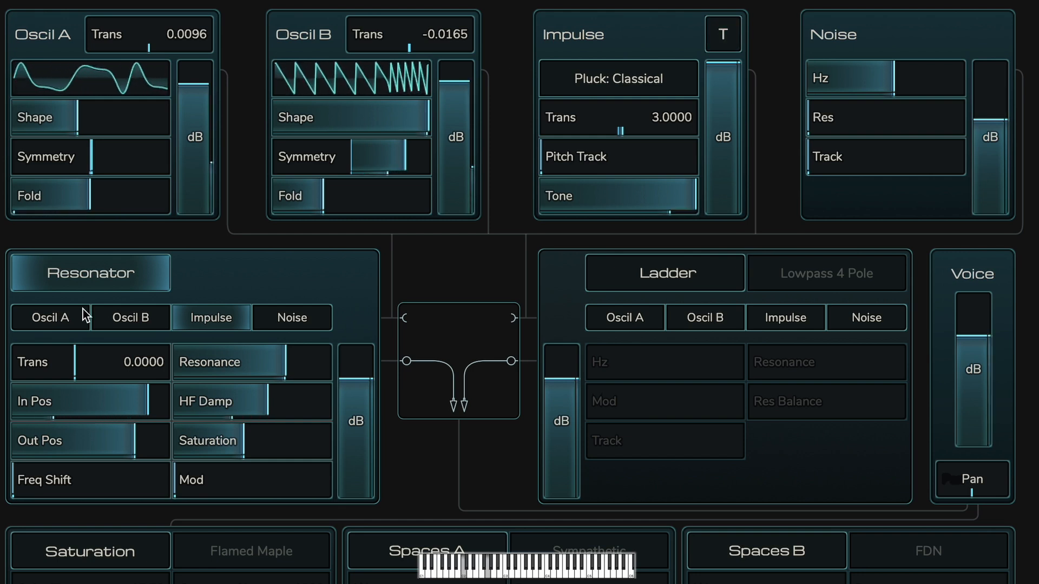
left_click(207, 319)
left_click(160, 314)
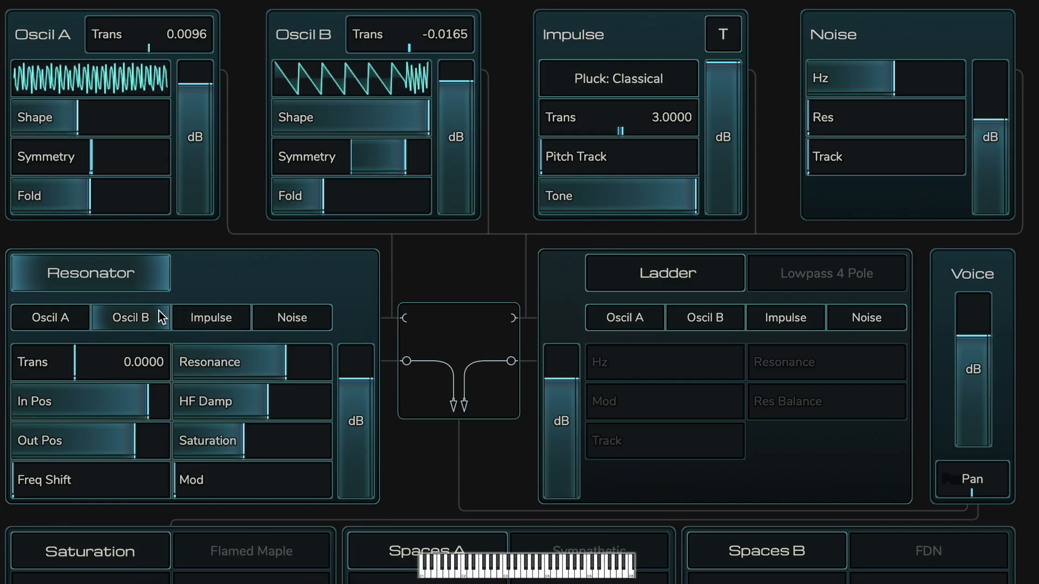
left_click(58, 322)
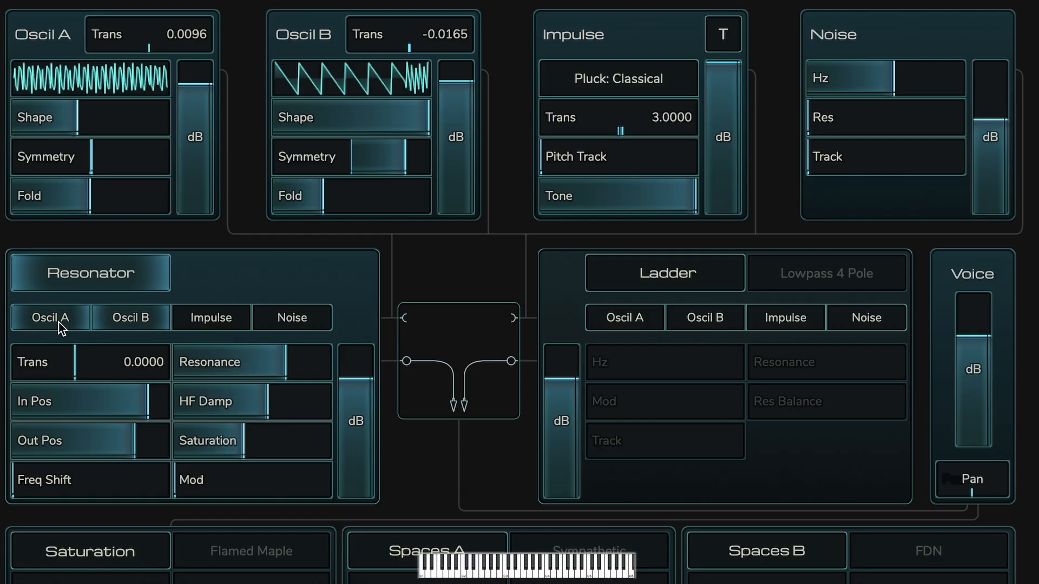
left_click(145, 320)
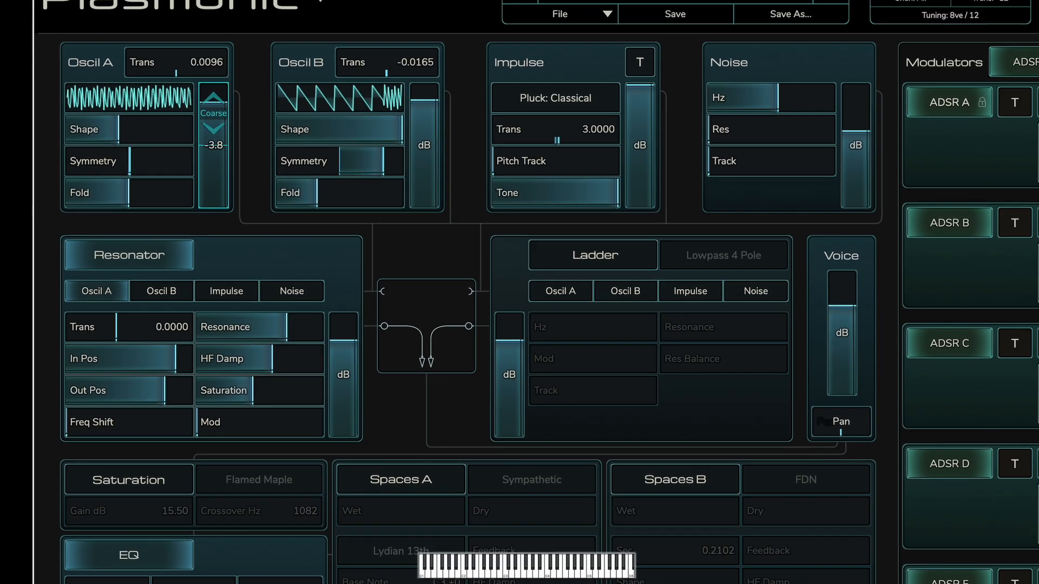
Open the modulation sources of Oscil A's dB level and raise the M5 Bloom macro to about 81.5
right_click(196, 80)
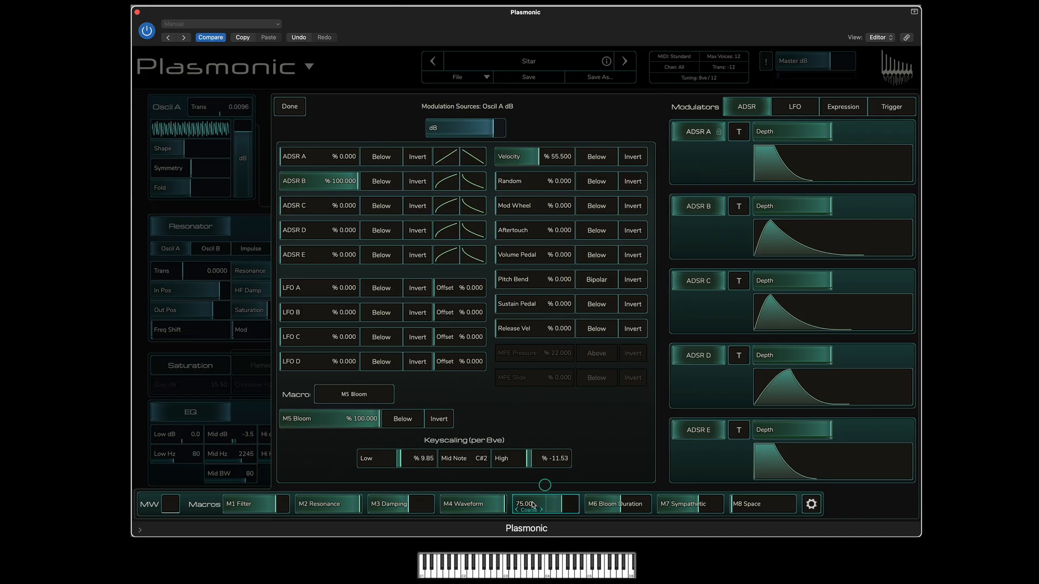
mouse_move(533, 505)
left_mouse_down()
mouse_move(550, 504)
mouse_move(474, 504)
mouse_move(542, 504)
left_mouse_up()
scroll(533, 505, "up", 10)
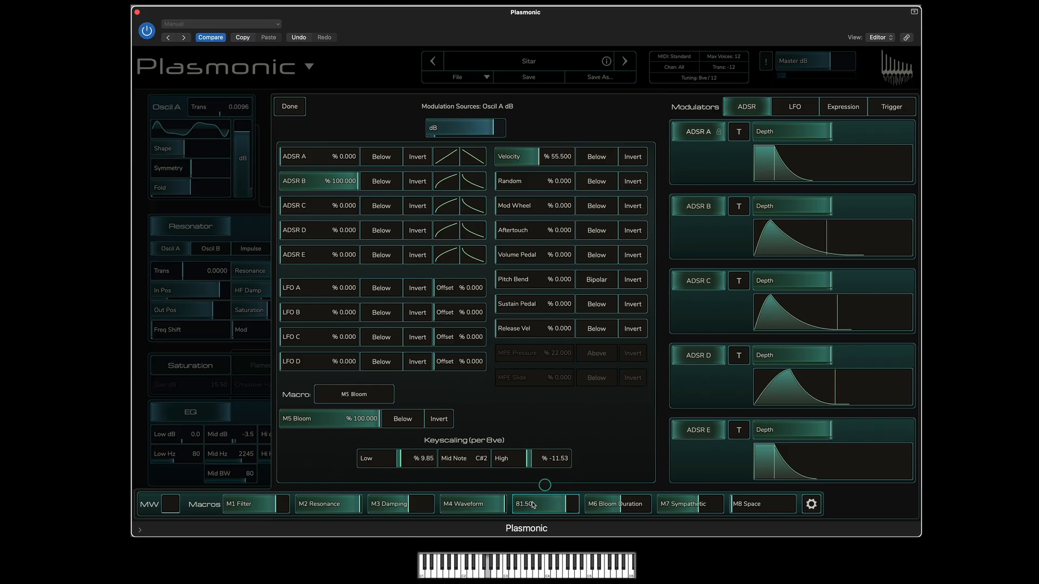
scroll(533, 504, "up", 1)
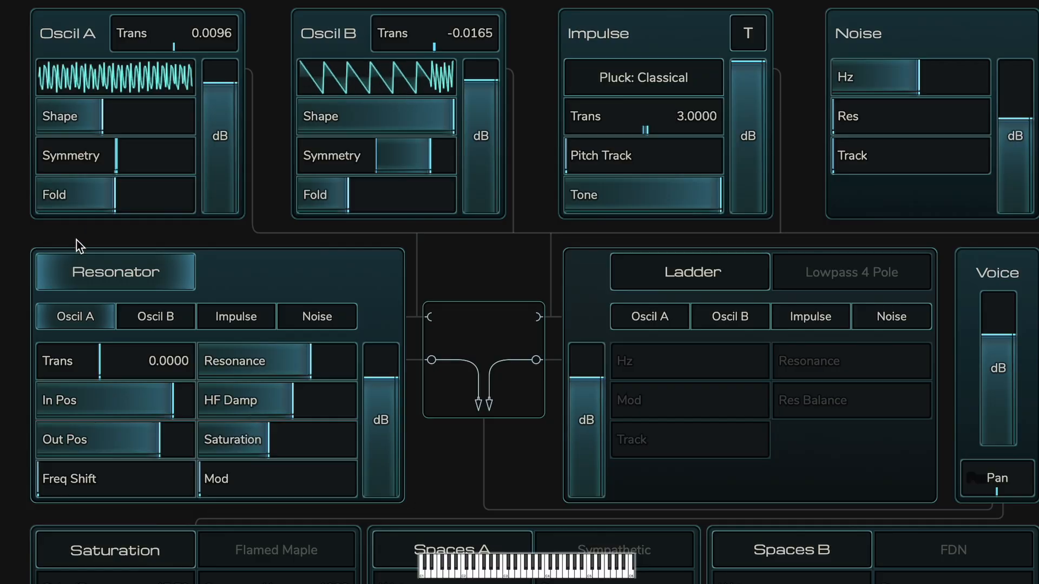
Reset Oscil A's Fold to zero, bring it back up to about 47, and check its modulation sources
double_click(68, 197)
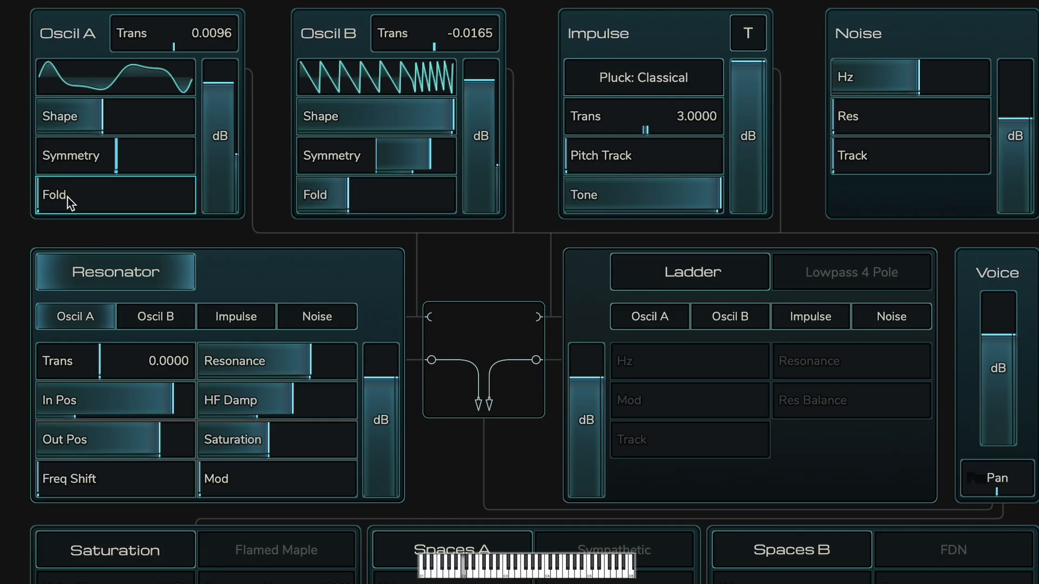
scroll(67, 197, "up", 15)
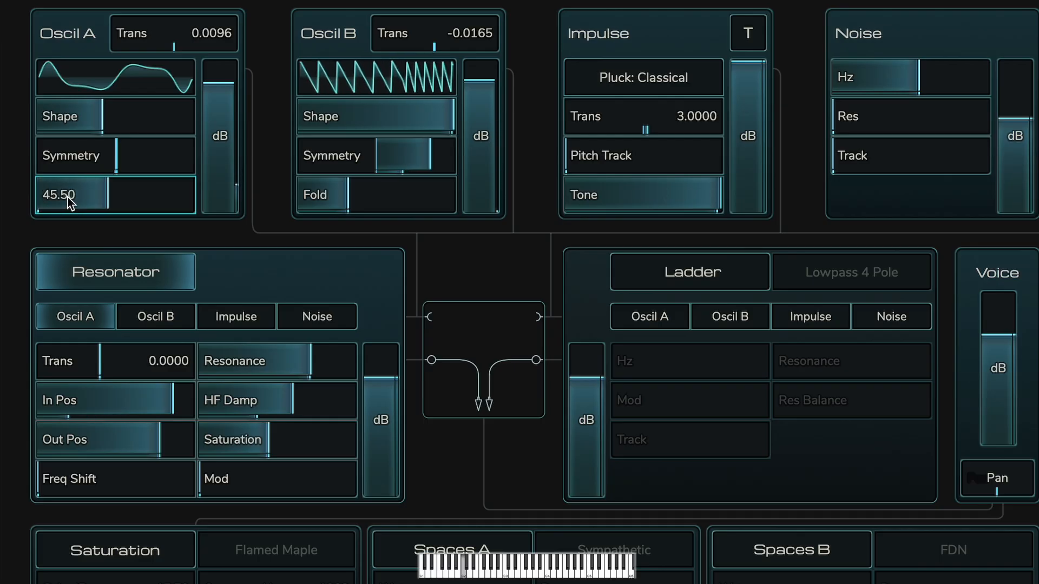
scroll(67, 197, "up", 5)
scroll(67, 197, "down", 3)
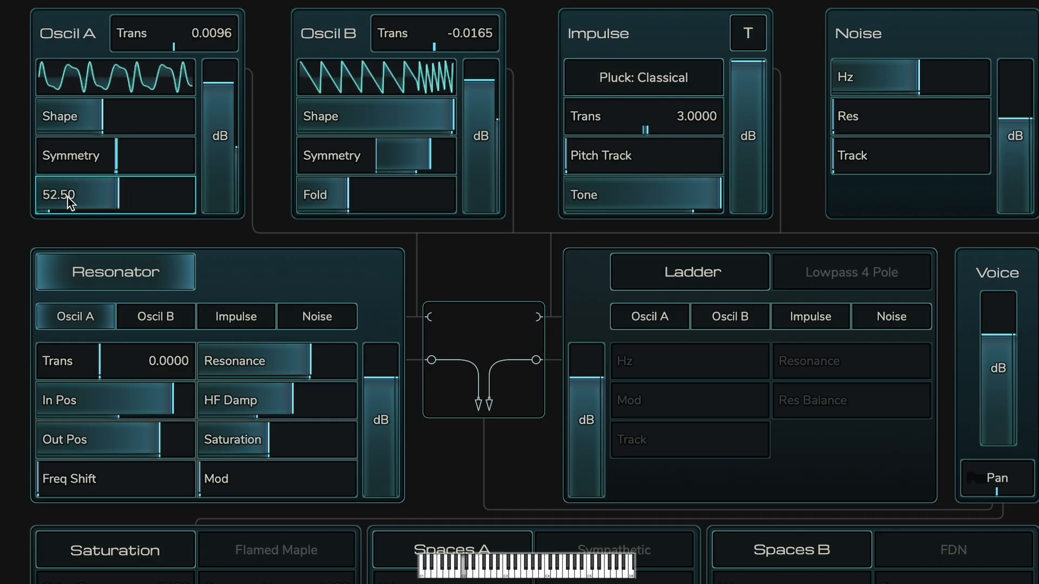
scroll(67, 197, "down", 2)
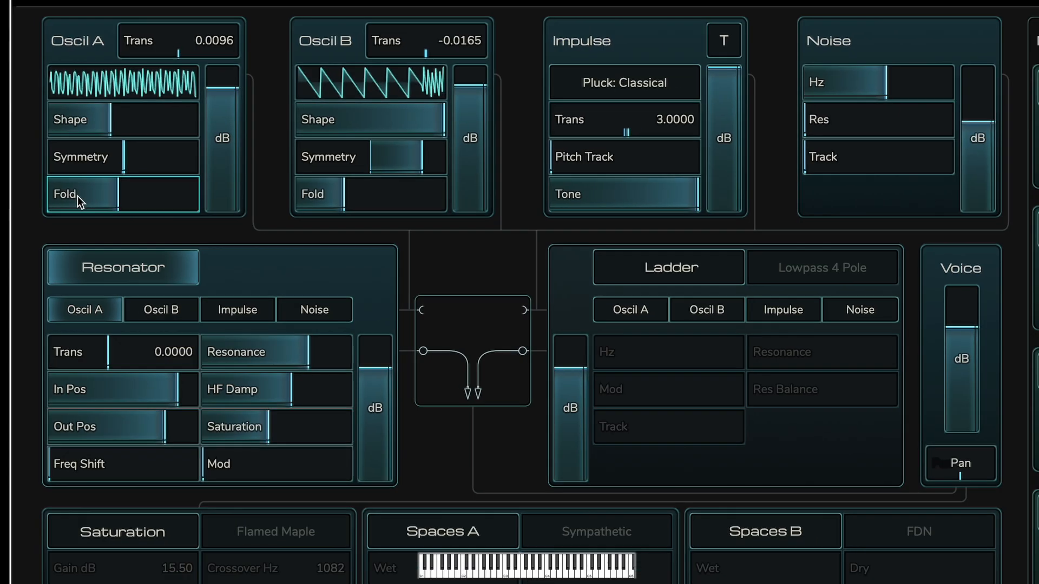
left_click(67, 197)
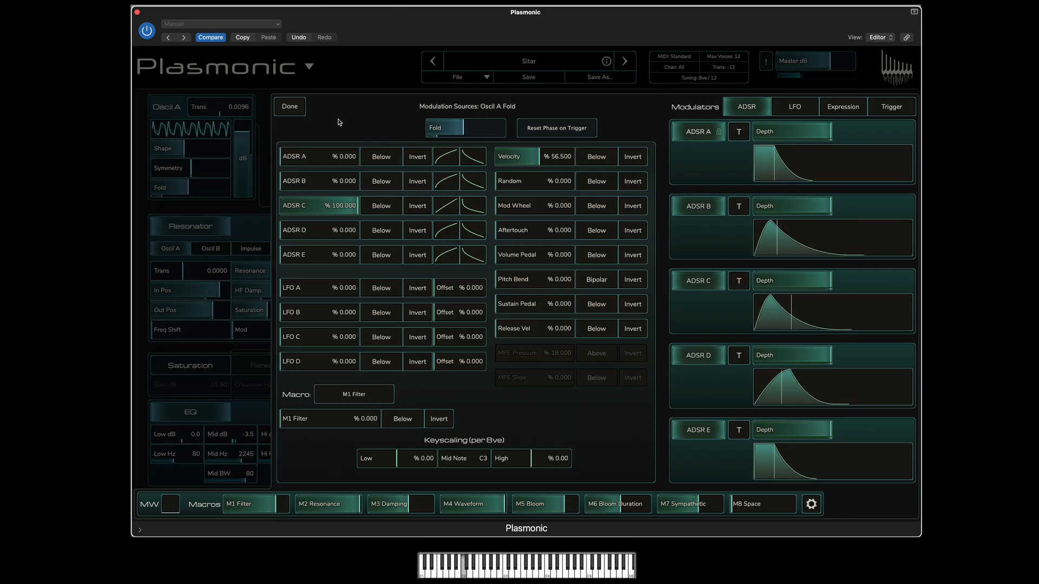
left_click(295, 113)
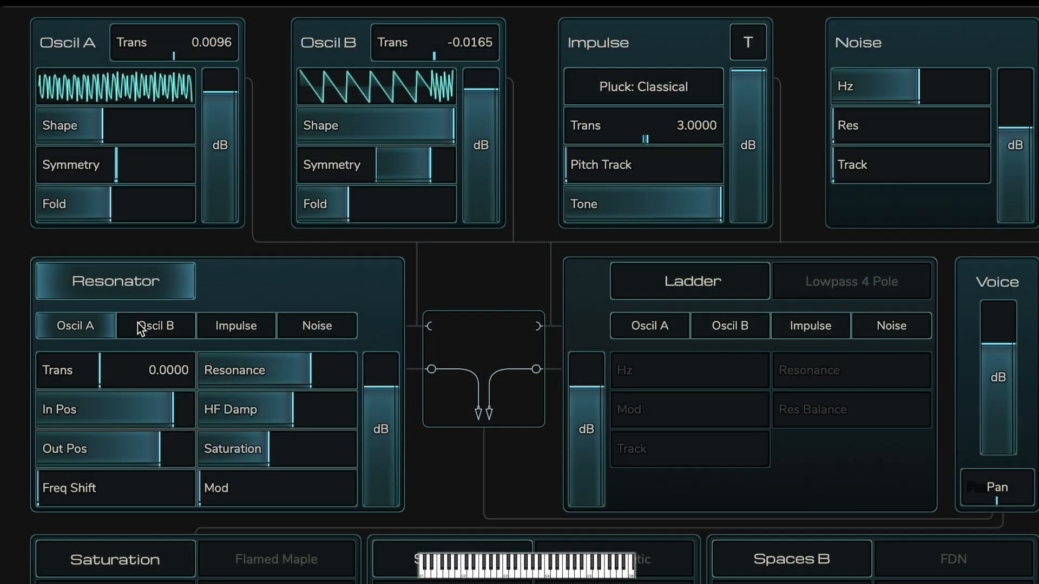
Feed only Oscil B into the Resonator and look at the modulation sources of Oscil B's Symmetry
left_click(141, 327)
left_click(88, 326)
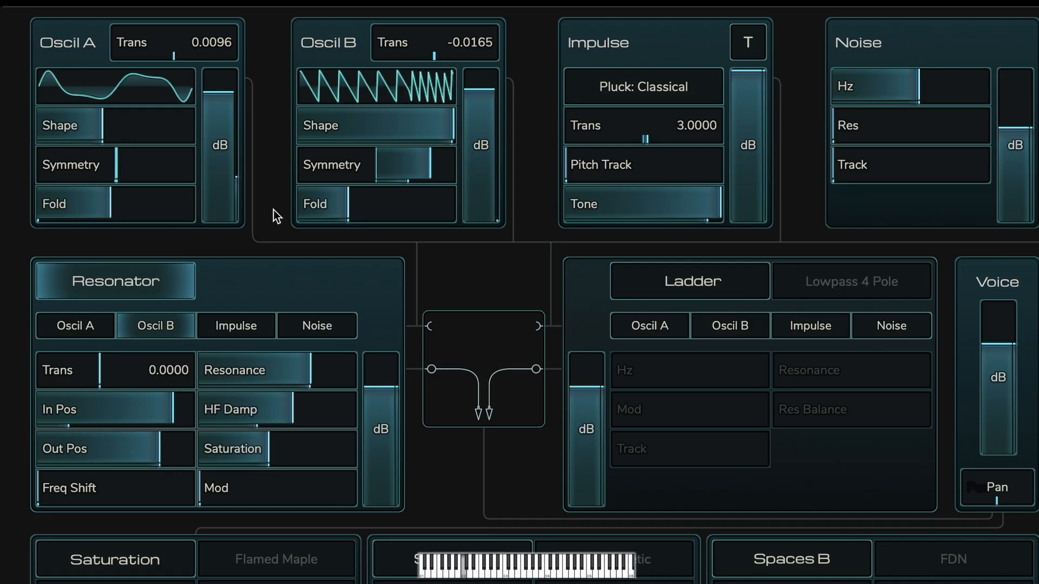
mouse_move(333, 162)
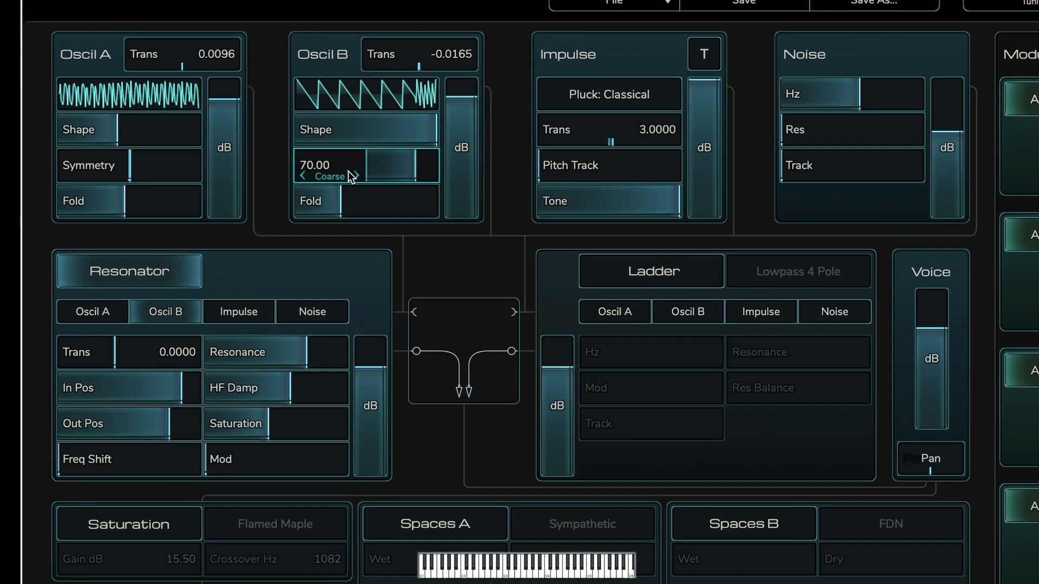
left_click(357, 171)
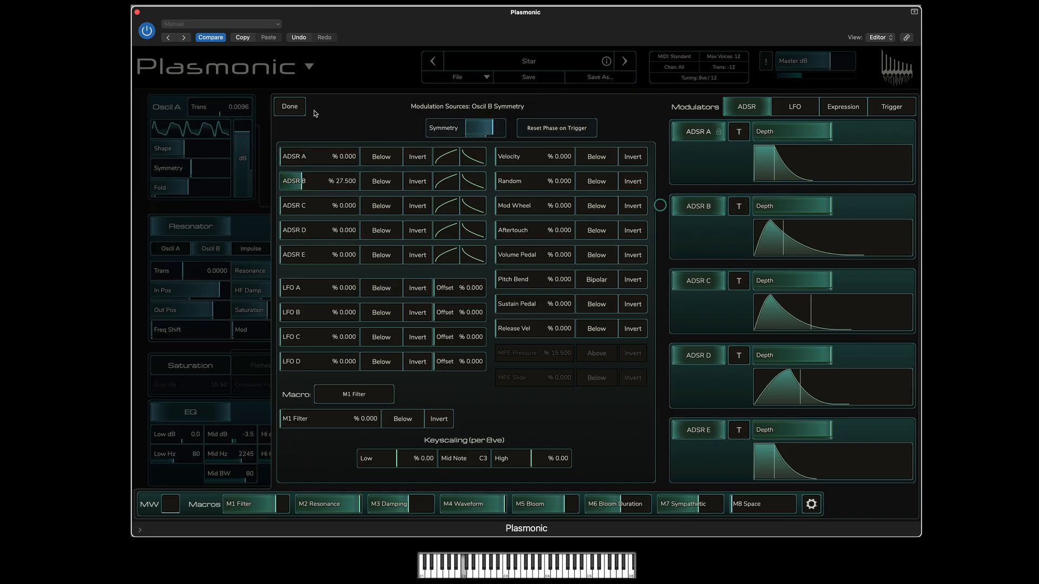
left_click(296, 108)
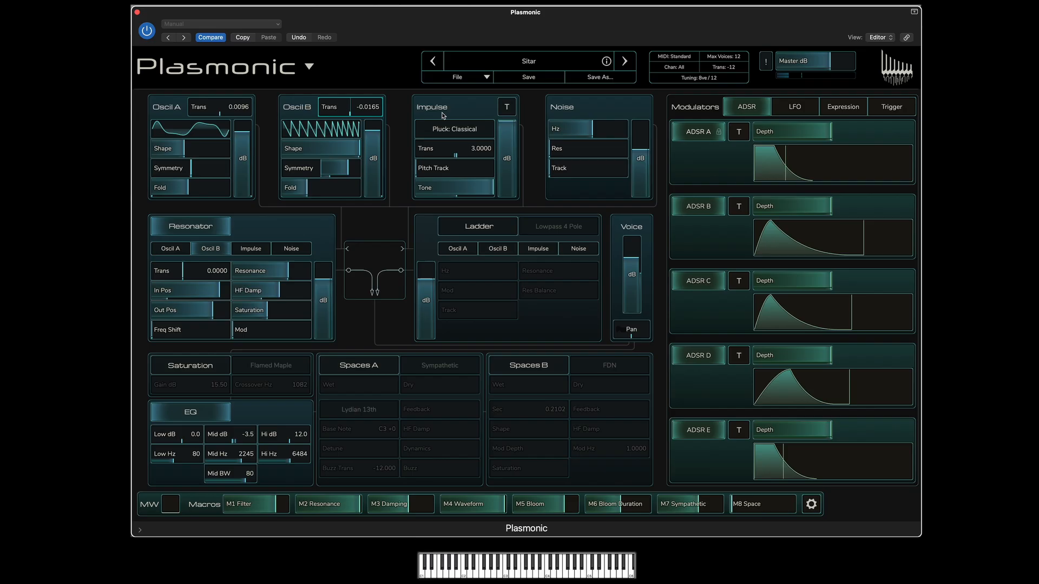
In the modulation sources of Oscil B's dB level, try ADSR D attack times such as 0.268 sec and restore the original attack
right_click(377, 130)
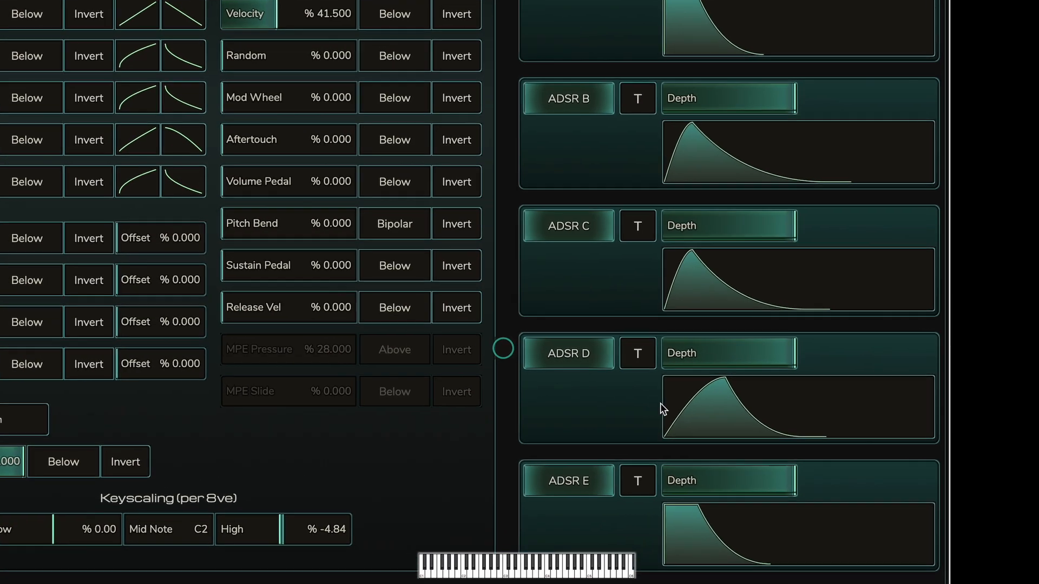
mouse_move(673, 403)
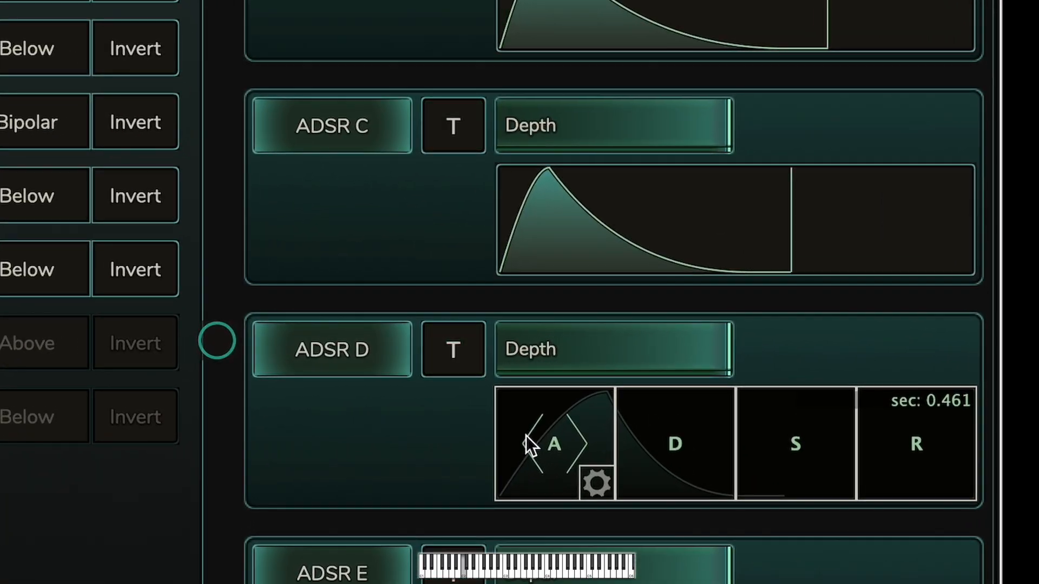
left_click_drag(525, 435, 525, 435)
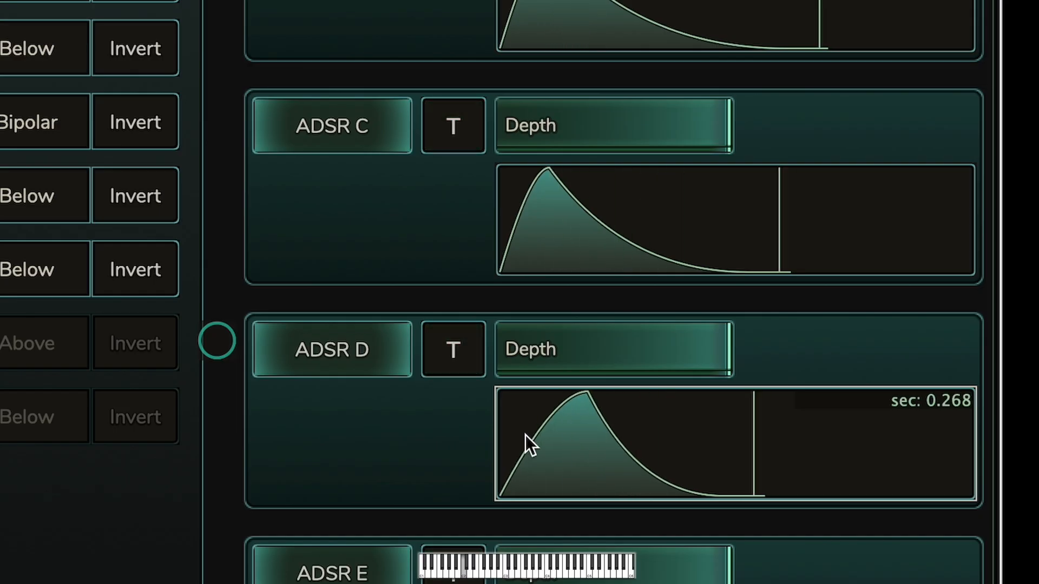
left_click_drag(525, 435, 525, 435)
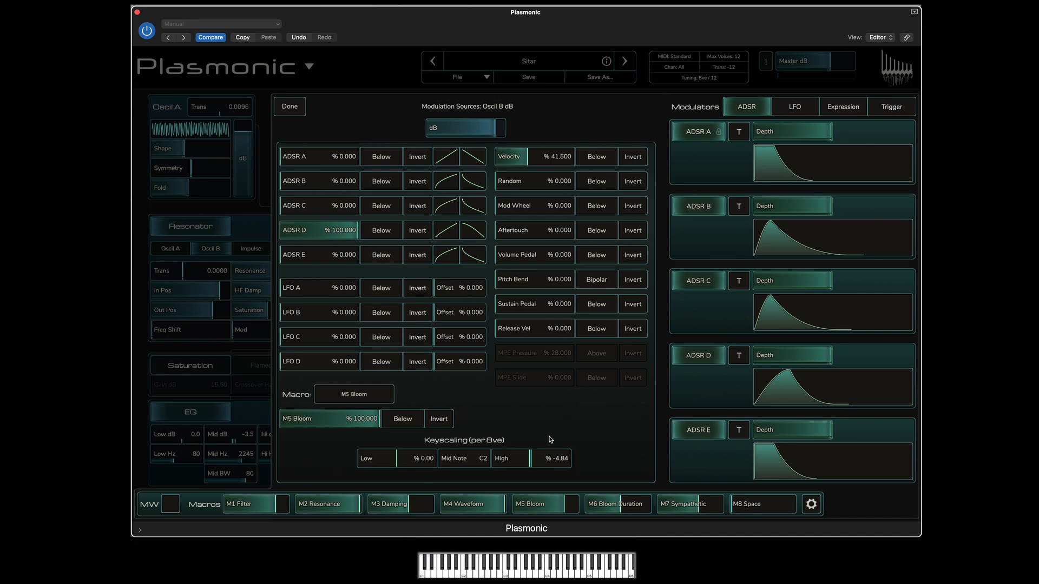
left_click(291, 108)
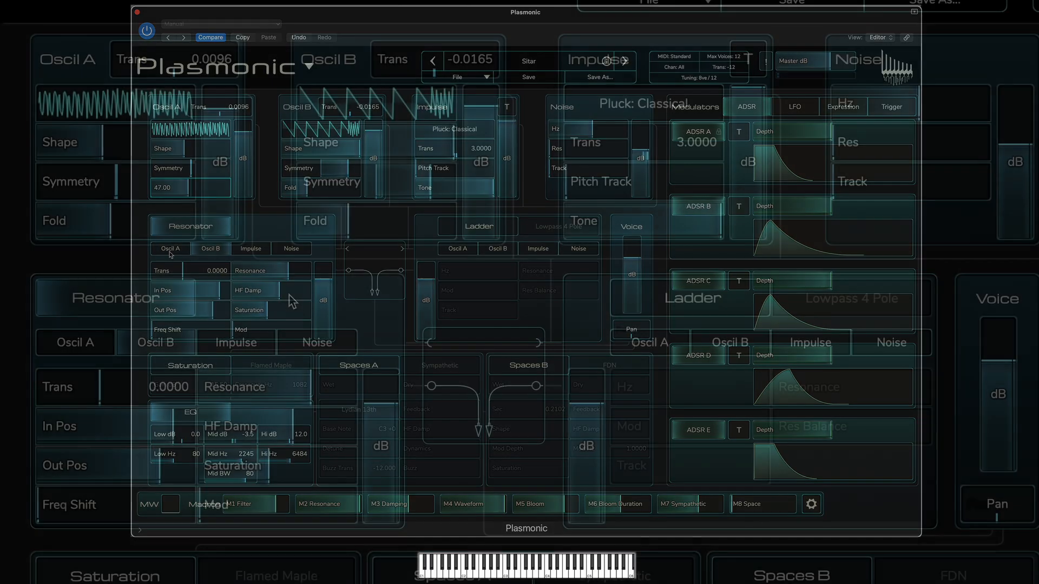
Re-enable Oscil A and Impulse as Resonator sources alongside Oscil B
left_click(80, 351)
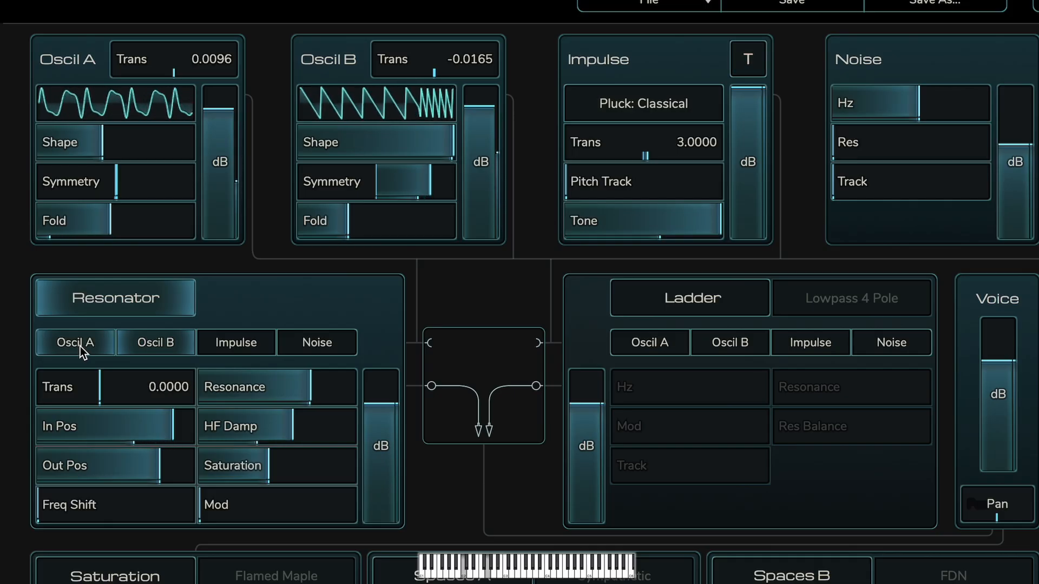
left_click(241, 343)
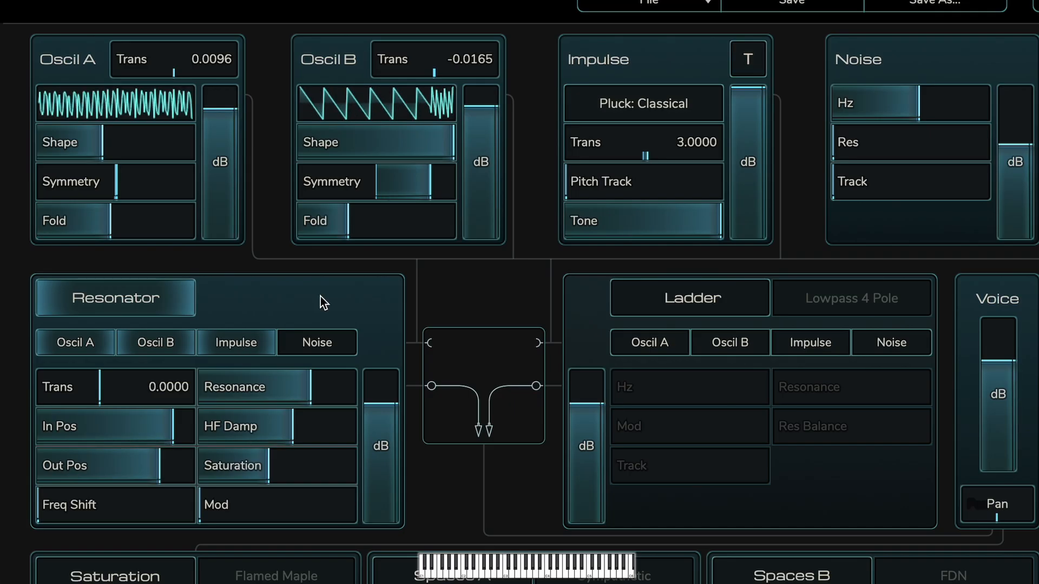
Reset the Resonator's Resonance to zero, sweep it up past 100, and settle it at 92.50
mouse_move(242, 394)
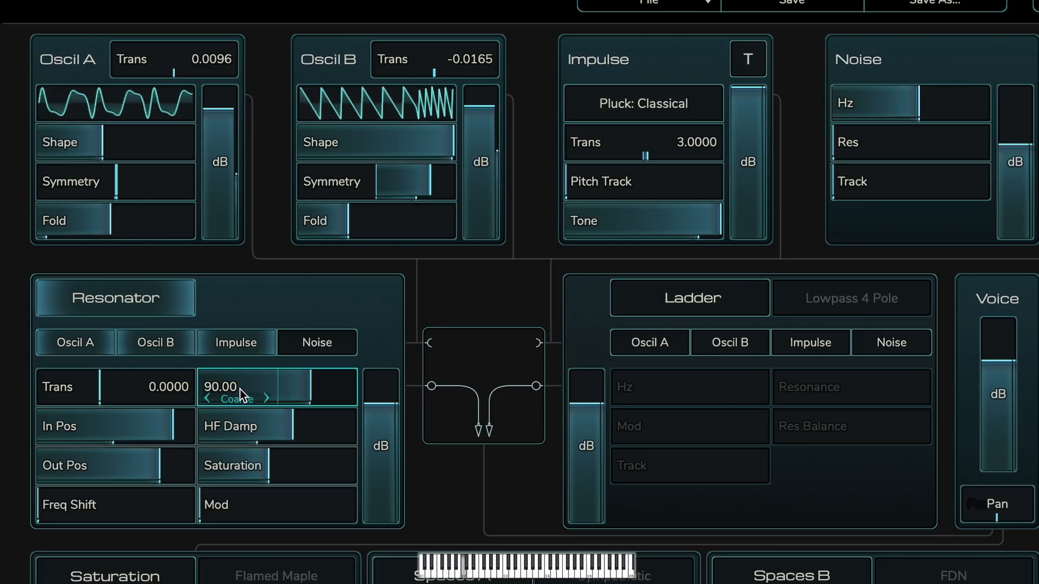
double_click(239, 389)
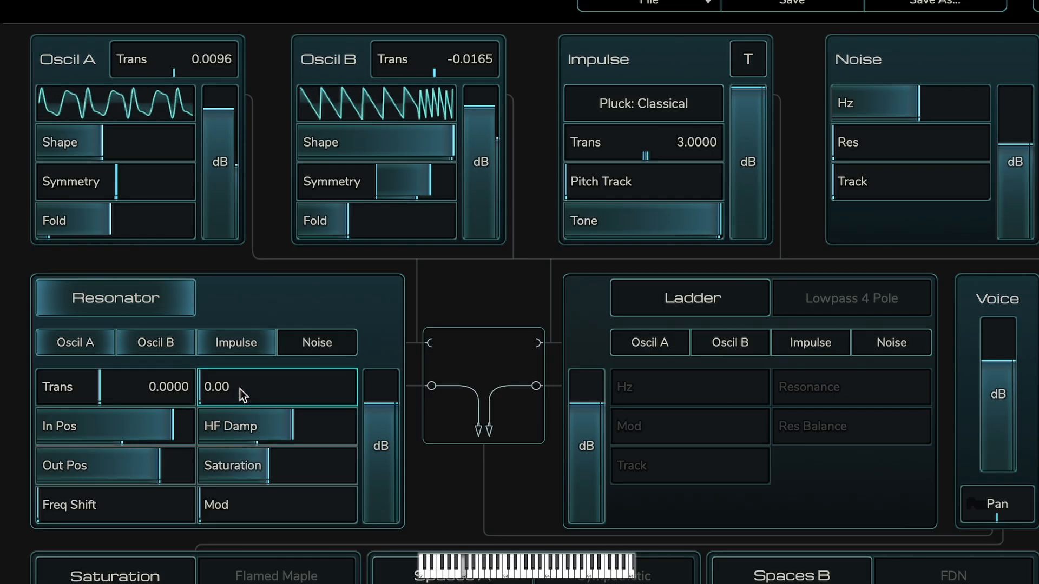
scroll(239, 388, "up", 5)
scroll(239, 388, "up", 3)
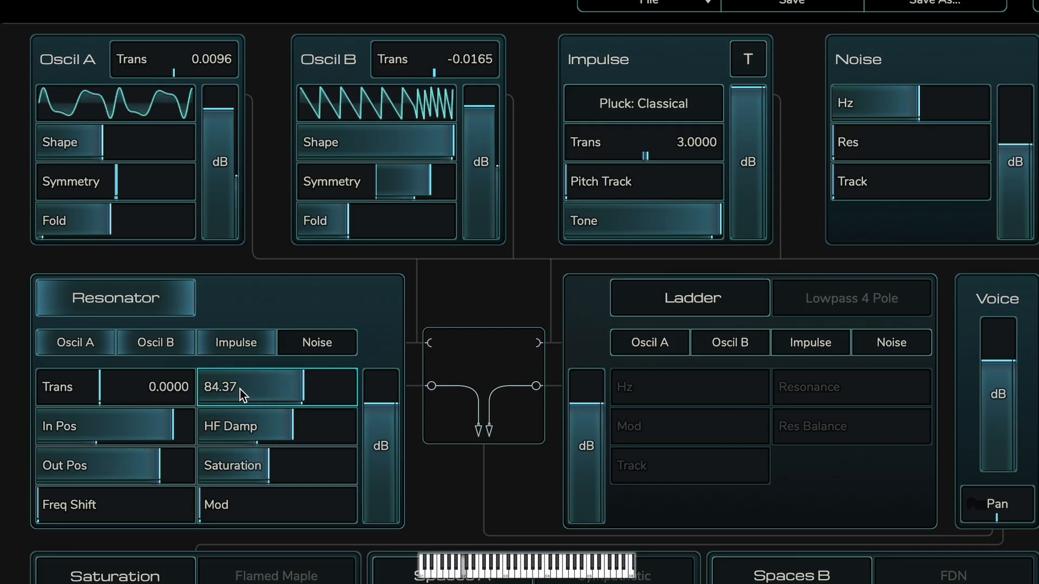
scroll(240, 388, "up", 2)
scroll(239, 389, "down", 1)
scroll(239, 388, "up", 2)
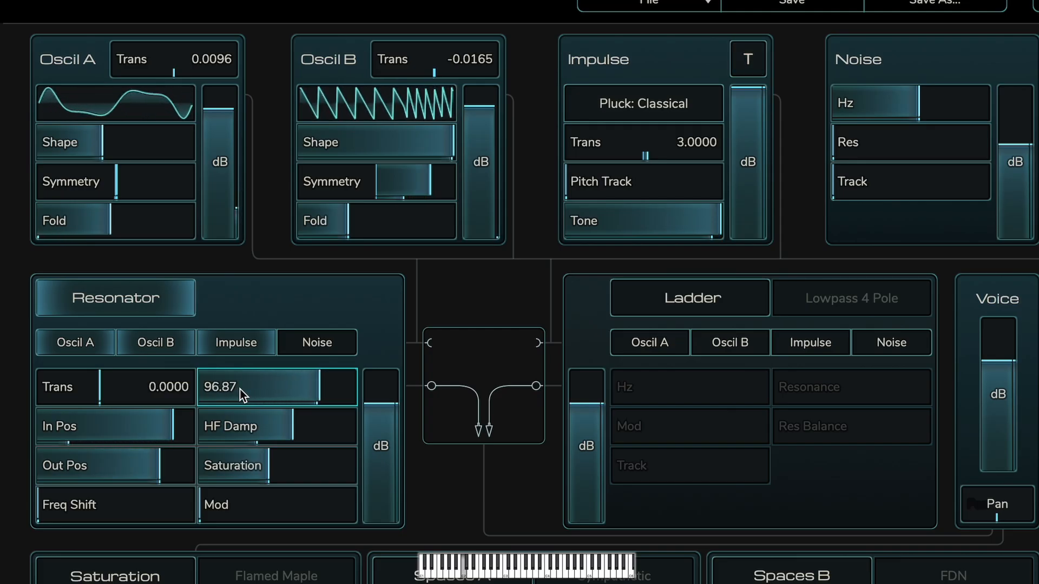
scroll(240, 389, "down", 1)
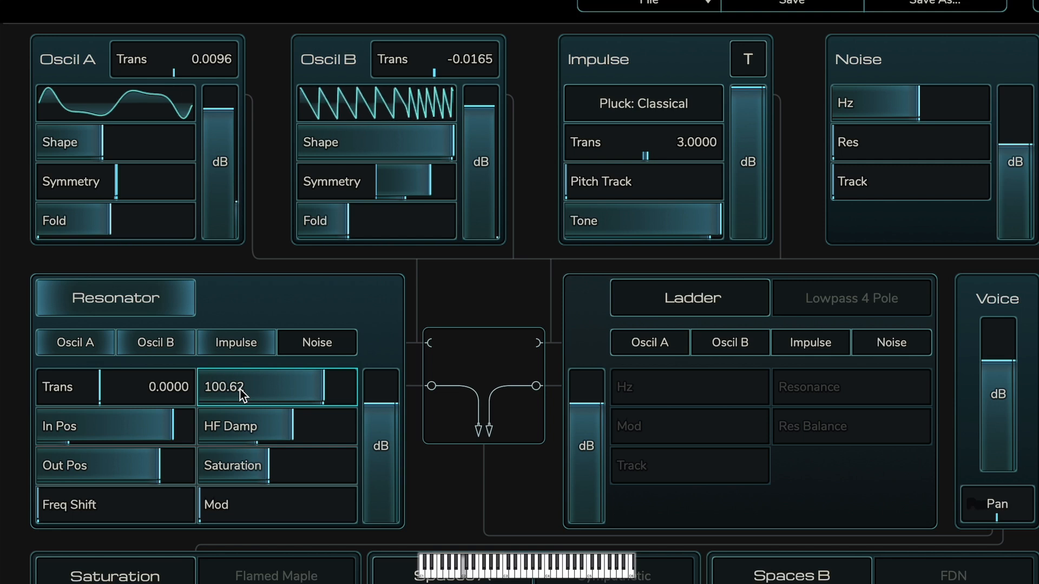
scroll(239, 388, "down", 2)
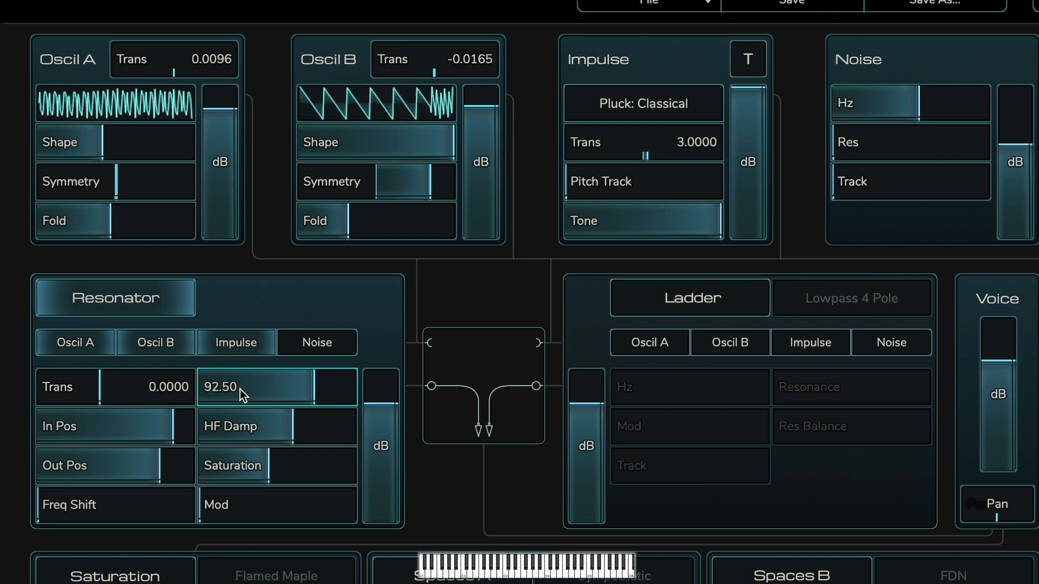
Nudge the Resonator's Resonance slightly up and down around 92.50
scroll(239, 388, "down", 2)
scroll(239, 388, "up", 2)
scroll(239, 388, "down", 2)
scroll(239, 388, "up", 3)
scroll(239, 388, "down", 2)
scroll(239, 388, "up", 1)
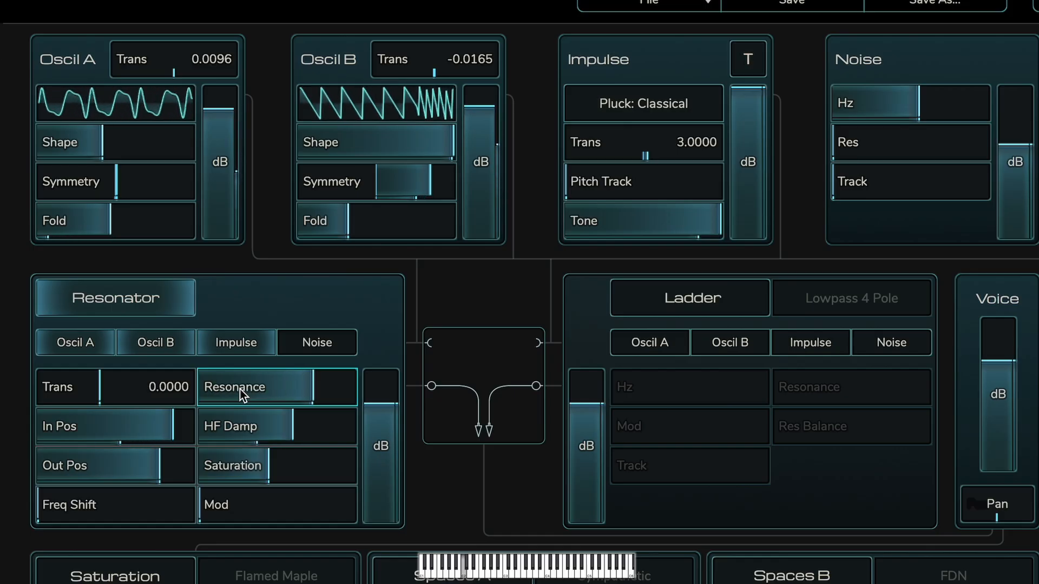
From the modulation sources of the Resonator's HF Damp, try the M3 Damping macro at 0 and 100, and set it to 41.00
mouse_move(234, 422)
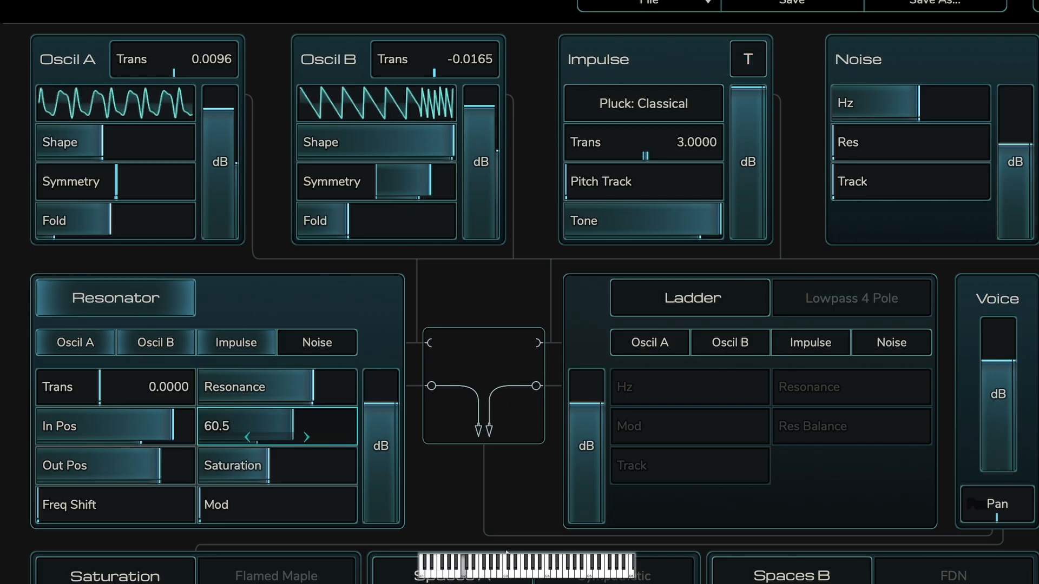
mouse_move(284, 422)
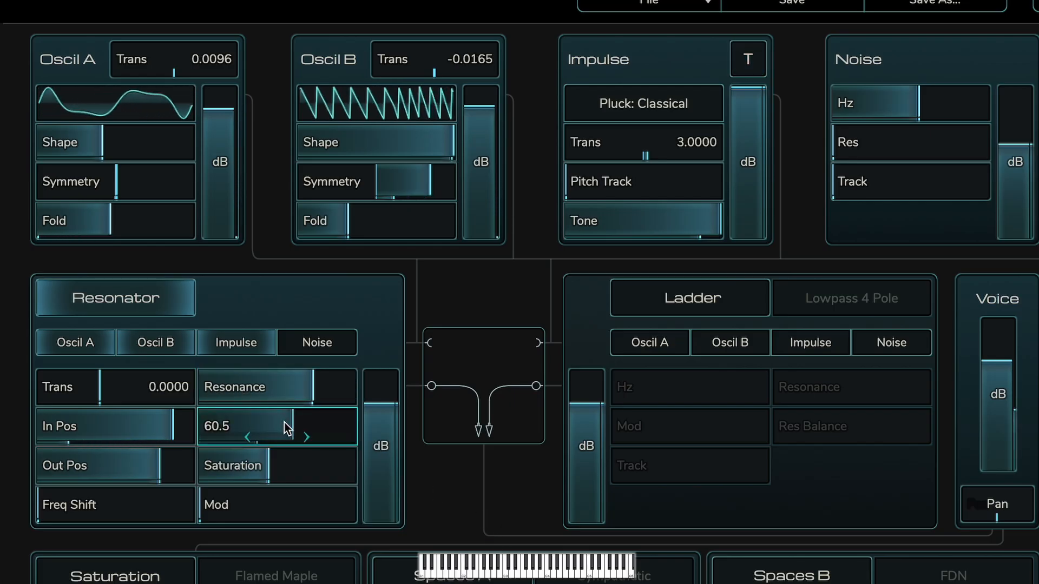
right_click(285, 422)
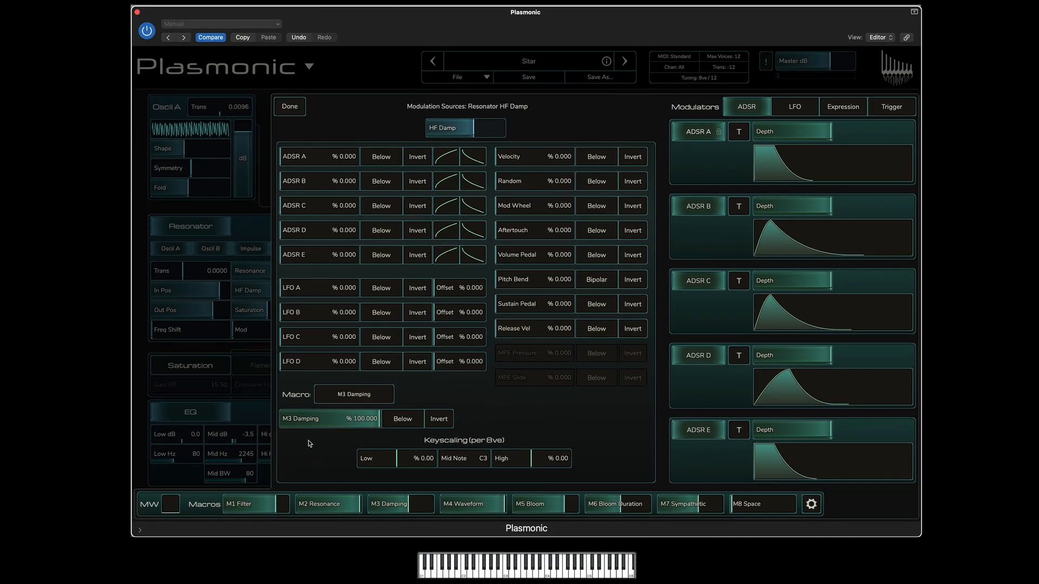
mouse_move(376, 509)
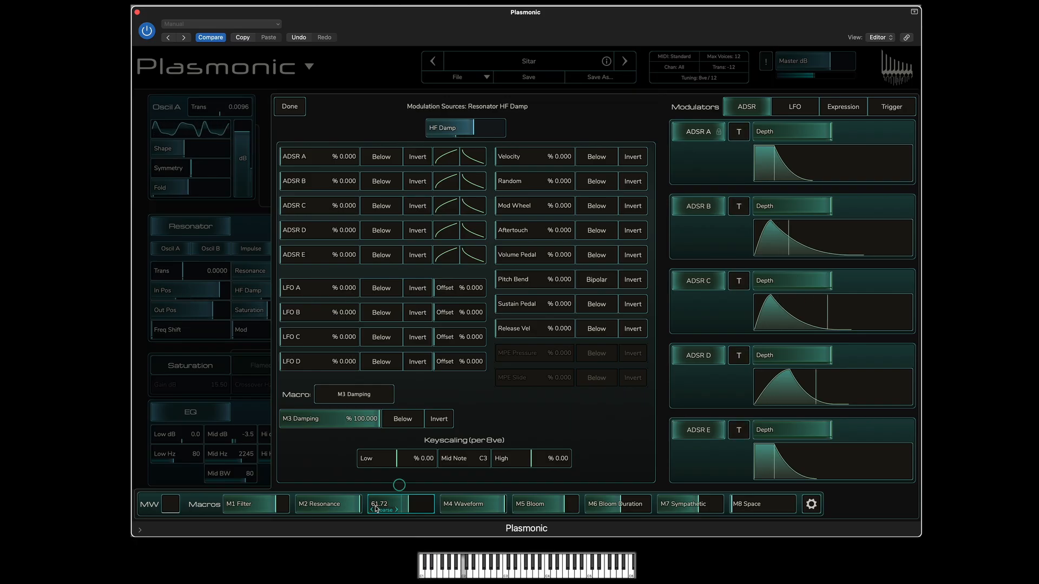
double_click(376, 509)
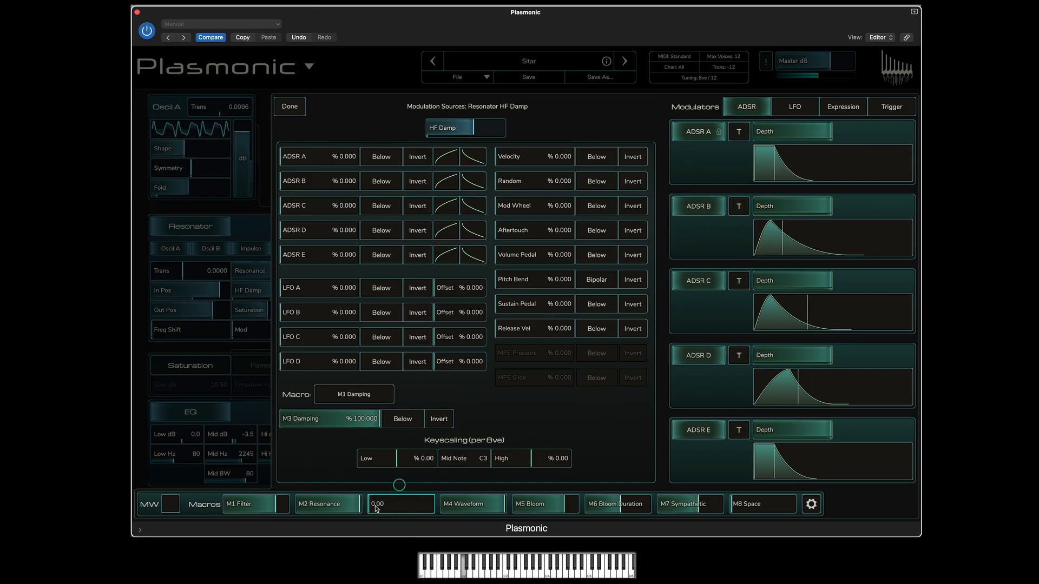
type("100")
key("Return")
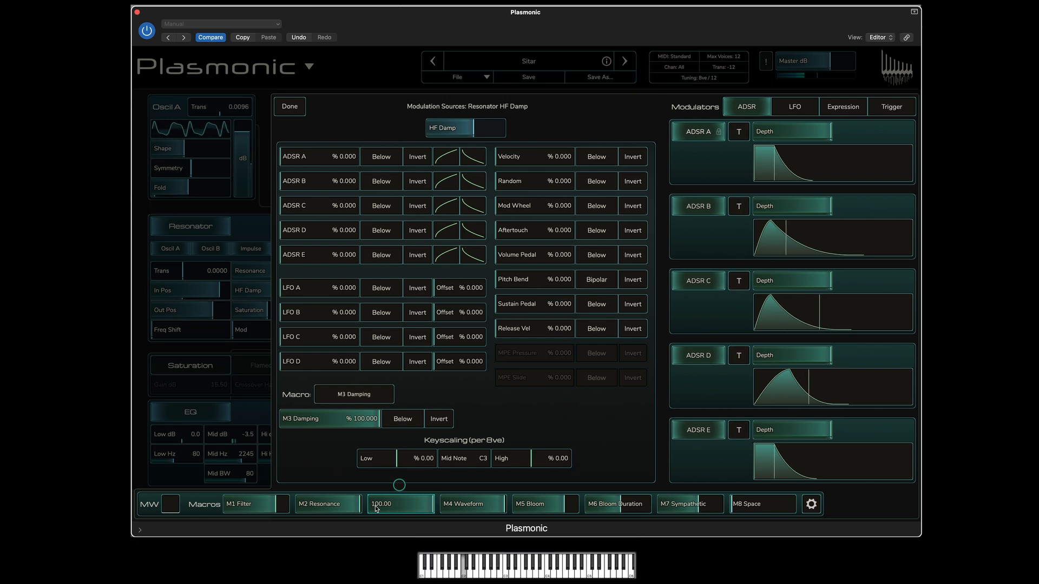
left_click_drag(376, 508, 337, 509)
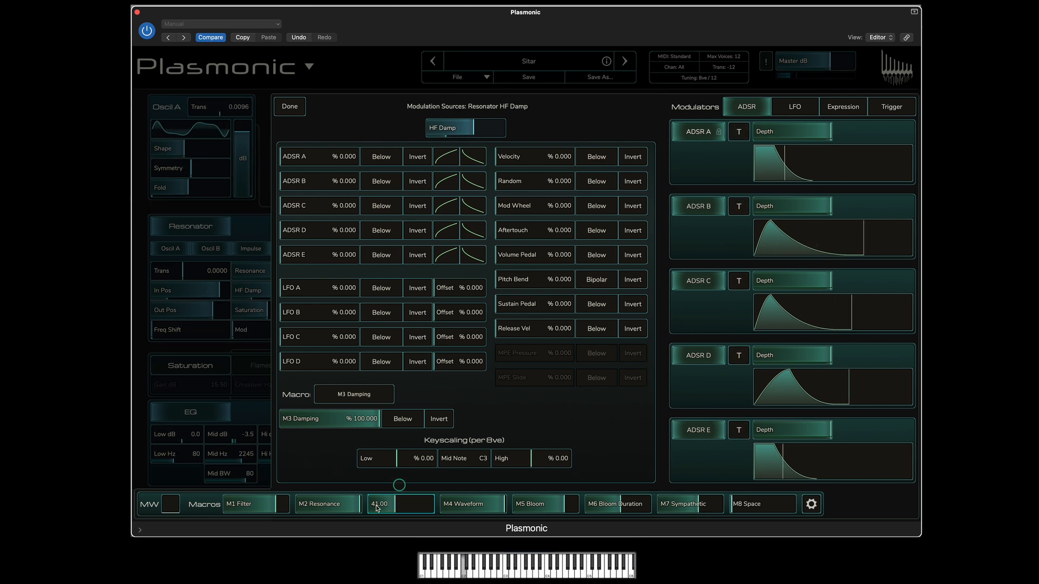
left_click(292, 107)
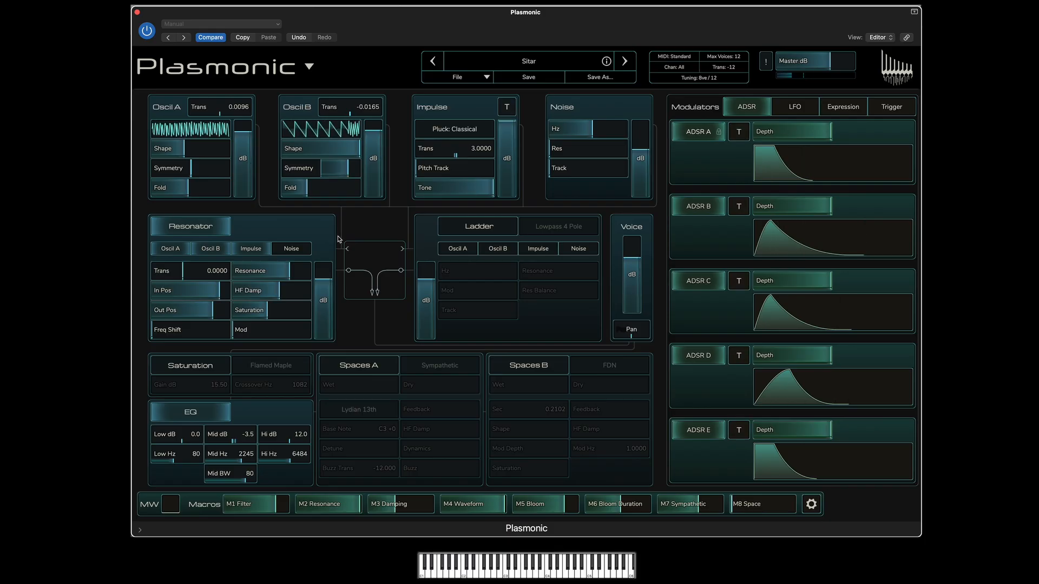
In the modulation sources of the Resonator's In Pos, try ADSR C at 0 and 100 percent, and set it to 90 percent
mouse_move(211, 295)
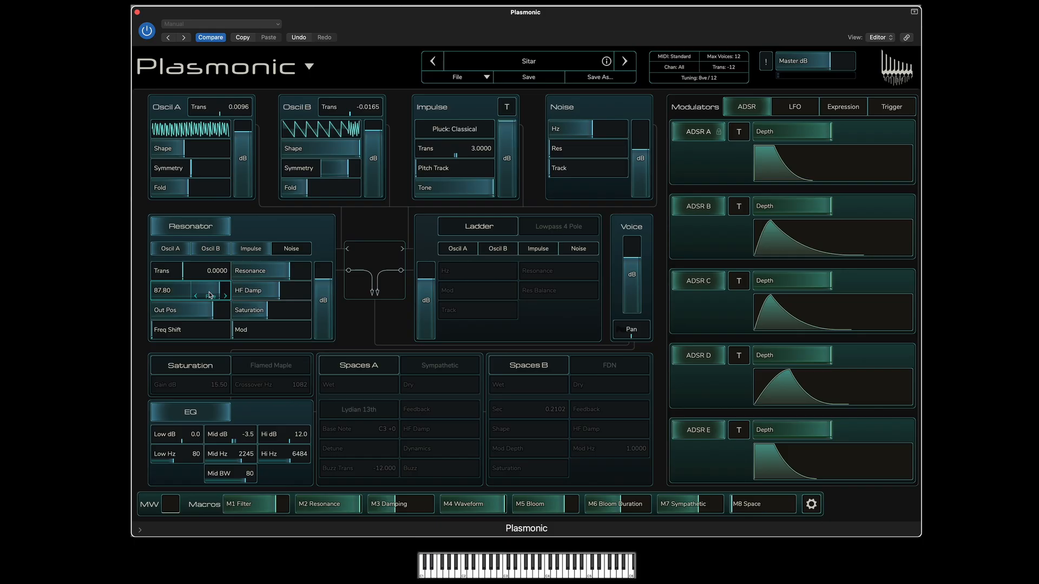
right_click(210, 296)
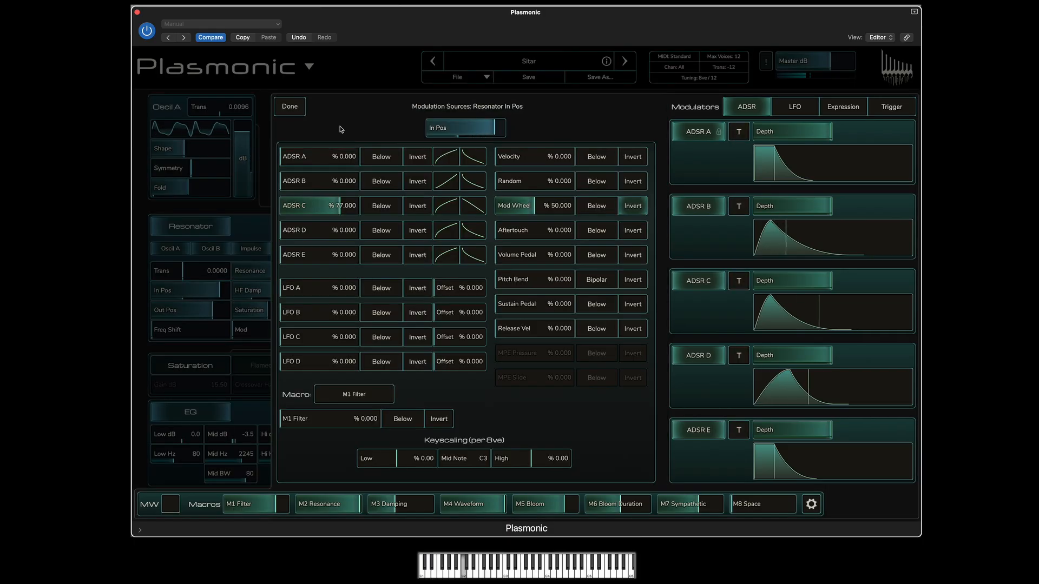
double_click(298, 205)
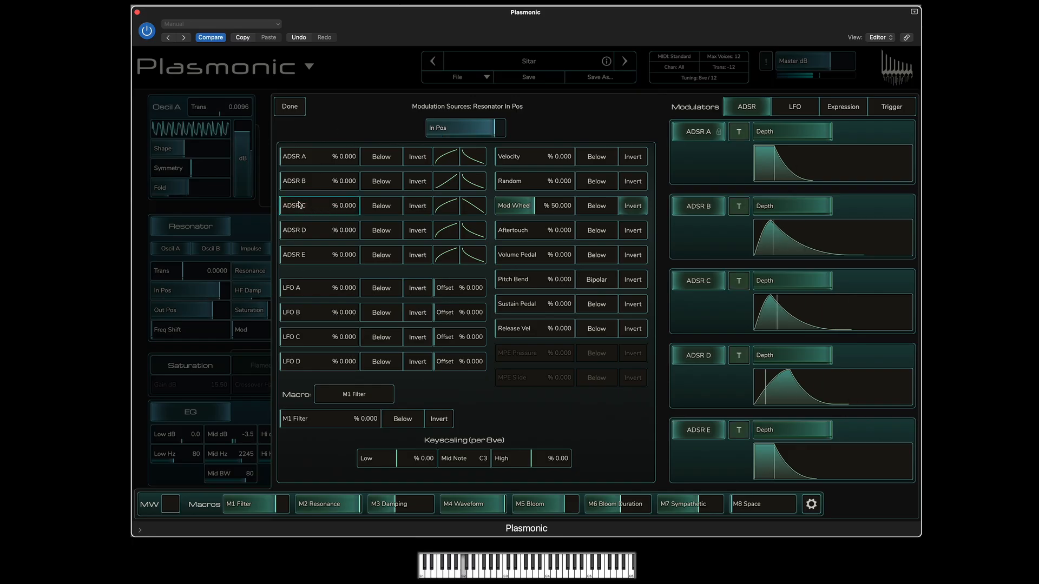
left_click_drag(298, 205, 378, 205)
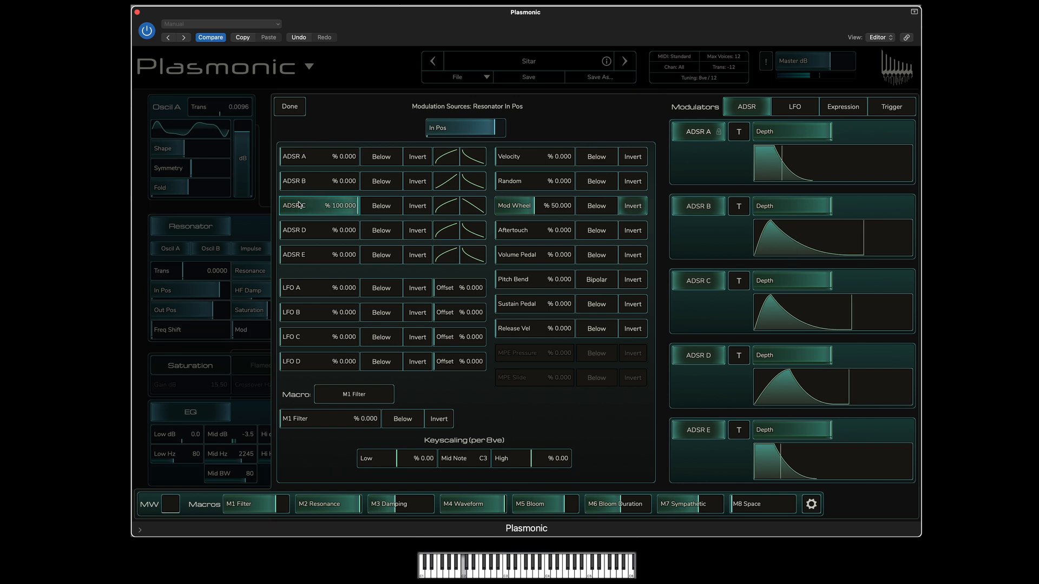
left_click_drag(298, 205, 290, 205)
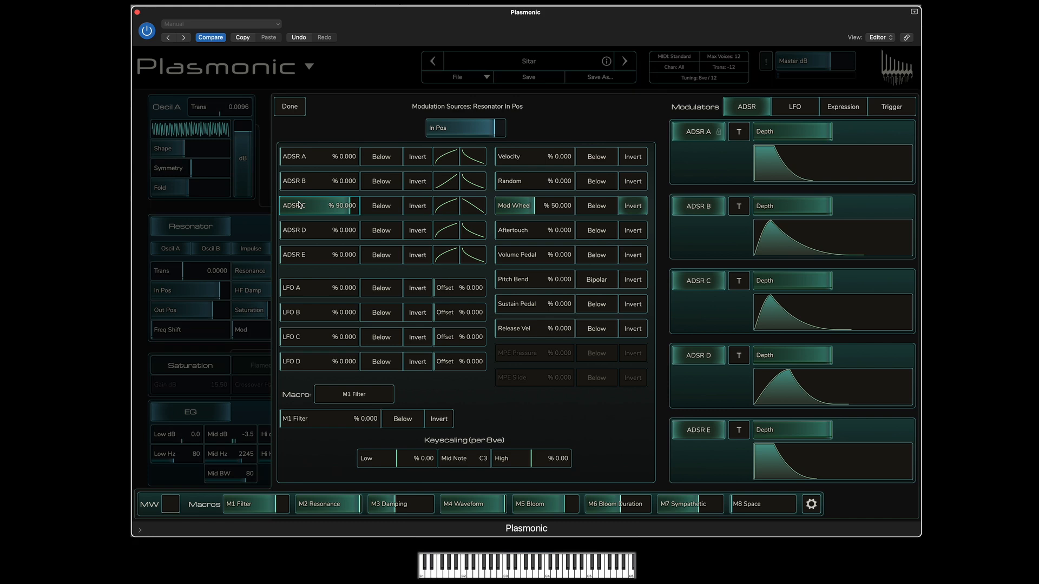
left_click(293, 107)
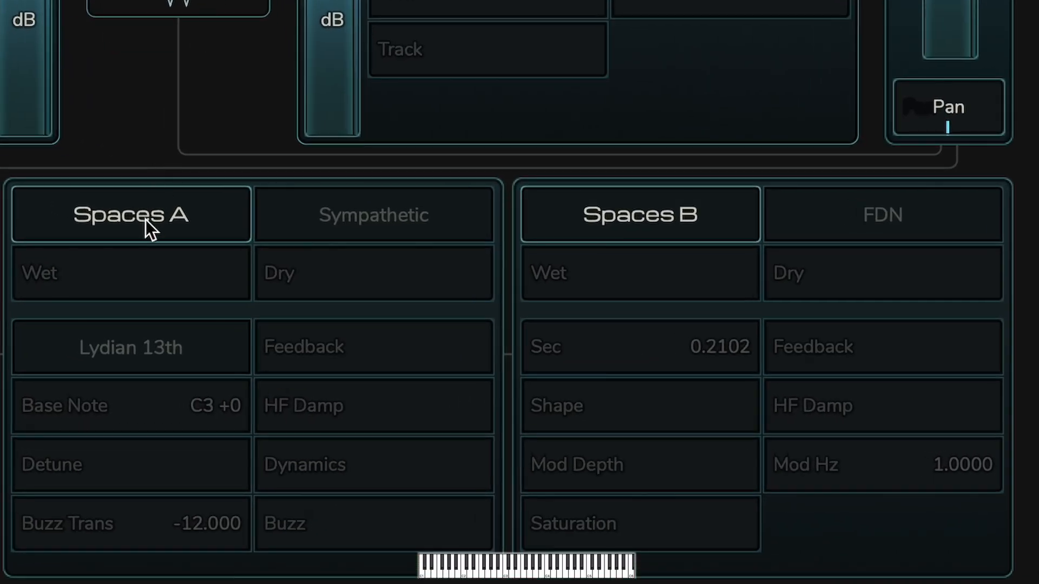
Turn on Spaces A, try its Fifths tuning, and return the tuning to Lydian 13th
left_click(145, 219)
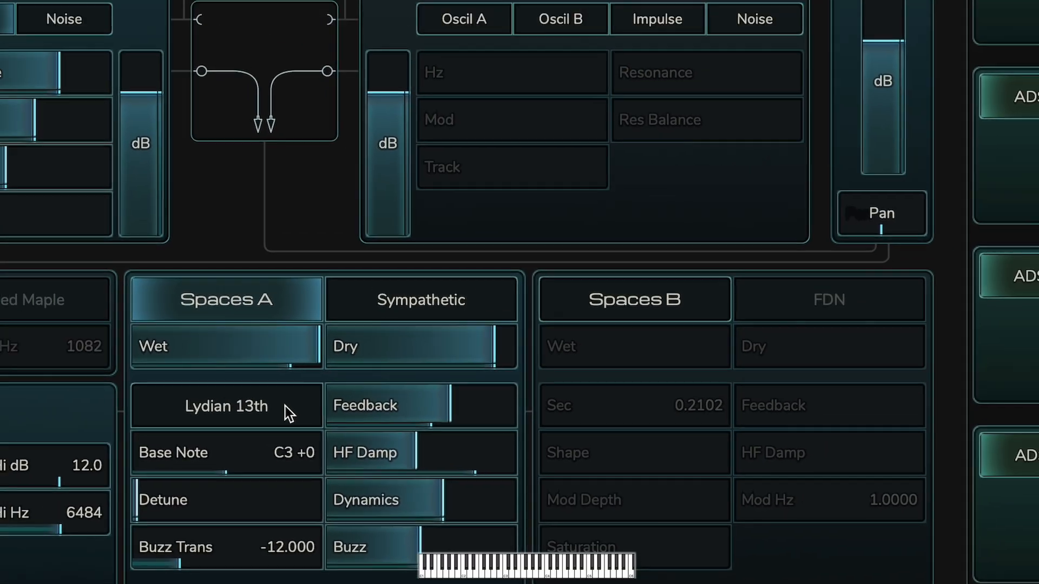
left_click(205, 348)
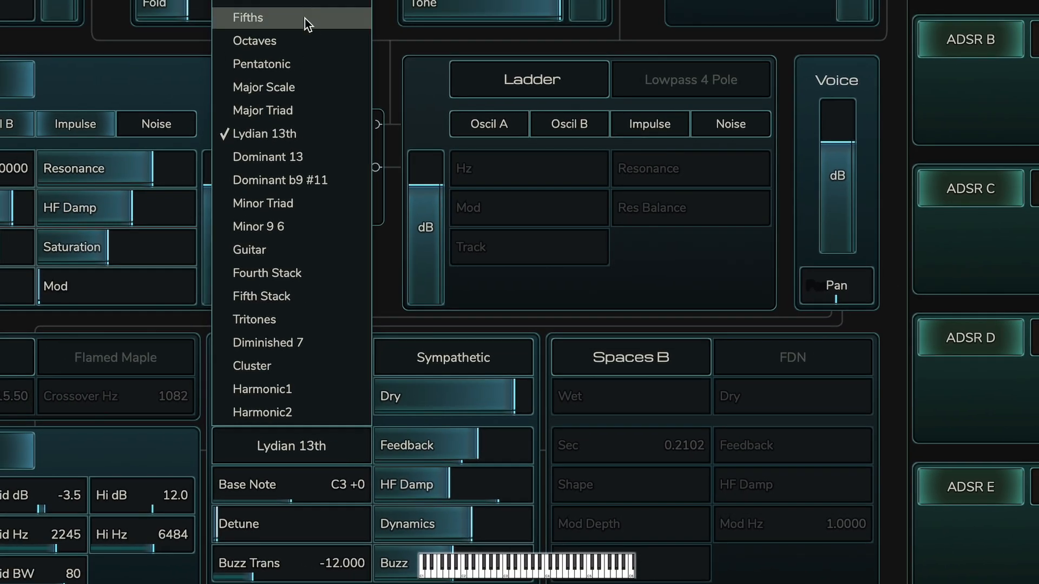
left_click(305, 25)
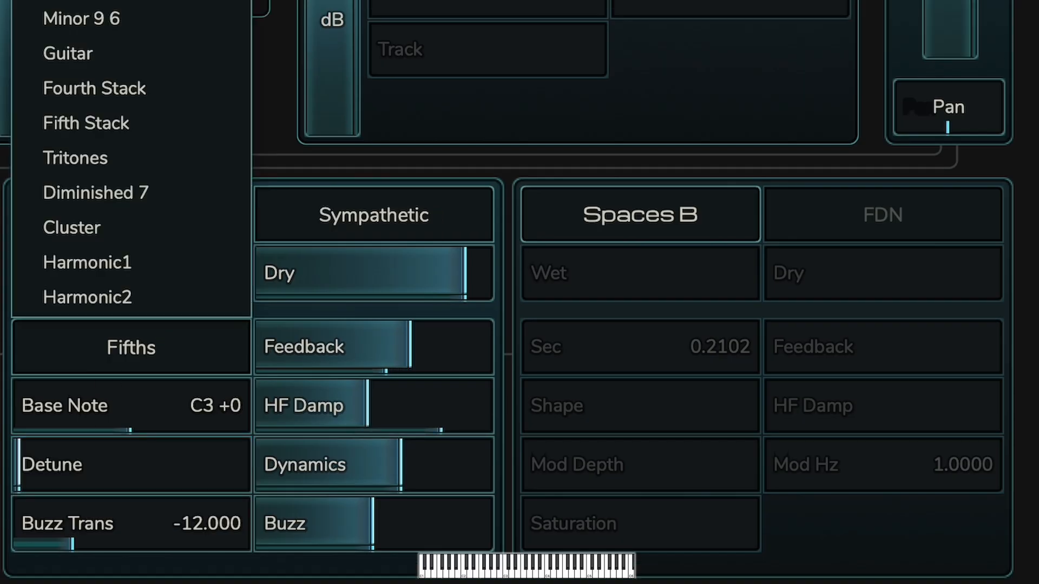
left_click(81, 1)
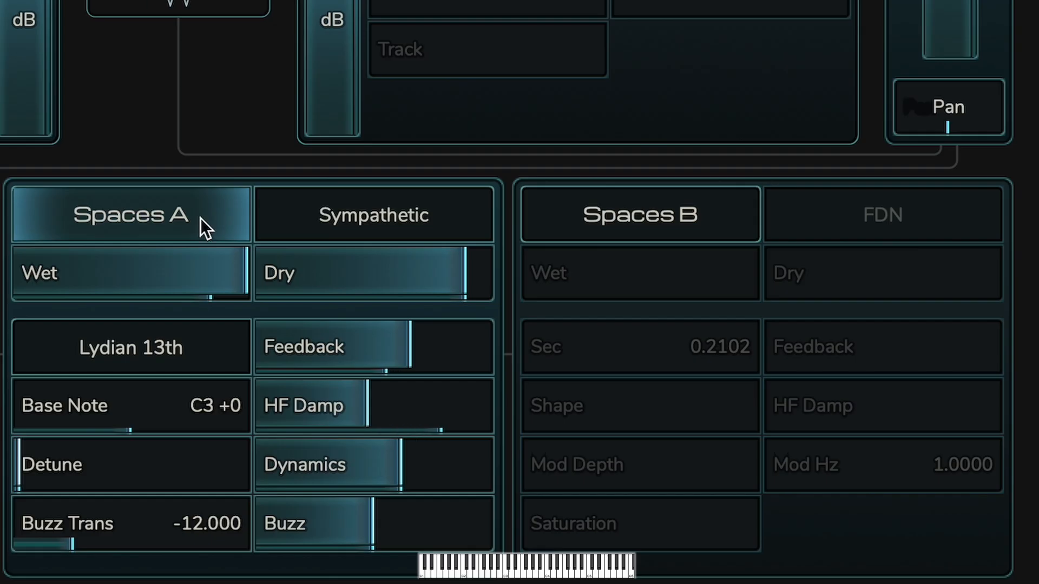
Set Spaces A's Dry level to zero, lower its Wet level, and raise Dry back to about its original level
double_click(333, 269)
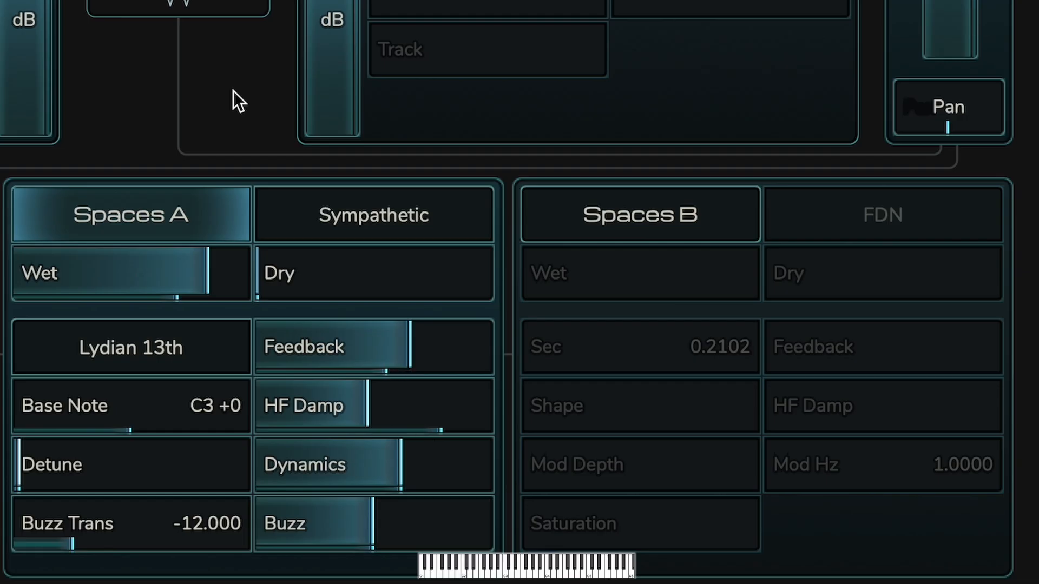
mouse_move(300, 260)
left_mouse_down()
mouse_move(341, 260)
mouse_move(301, 260)
left_mouse_up()
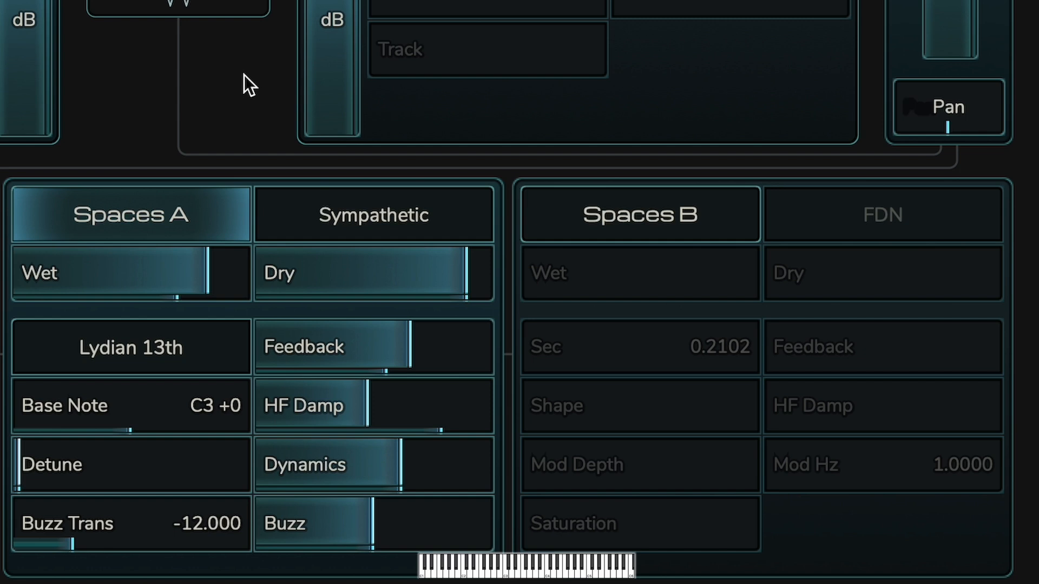
Examine the modulation sources of Spaces A's HF Damp and Feedback
right_click(327, 418)
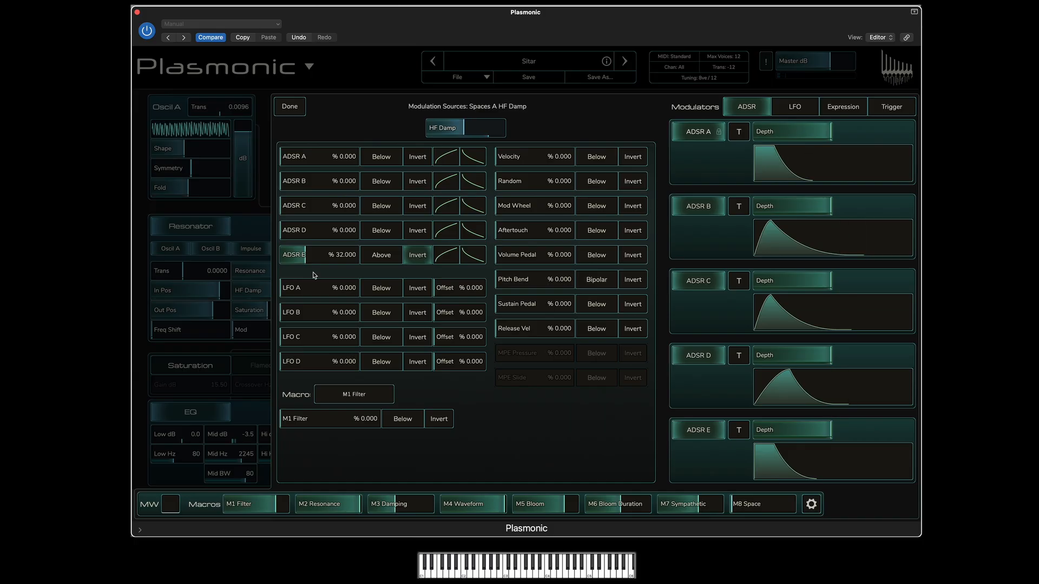
left_click(287, 110)
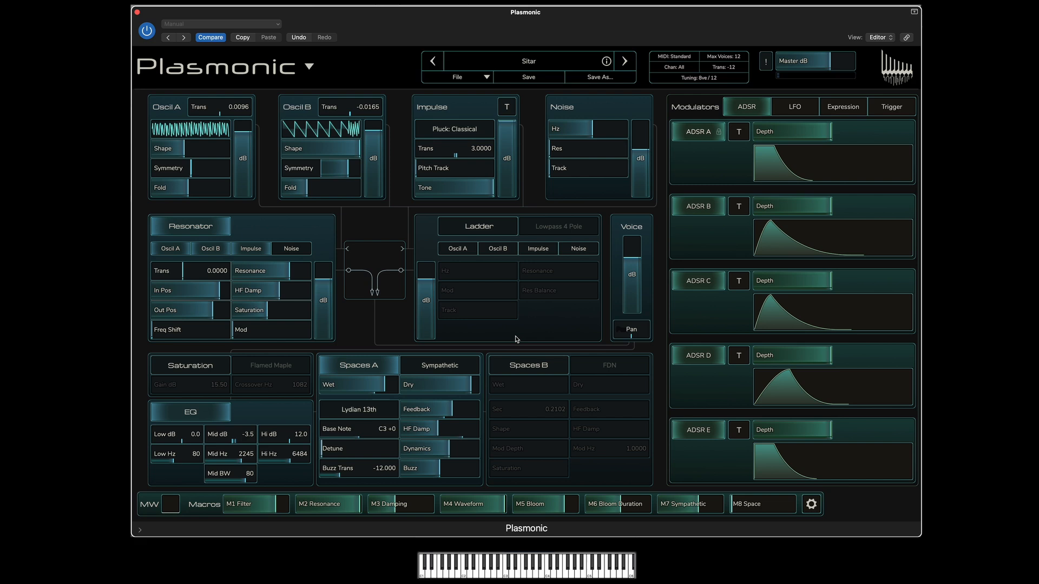
right_click(438, 410)
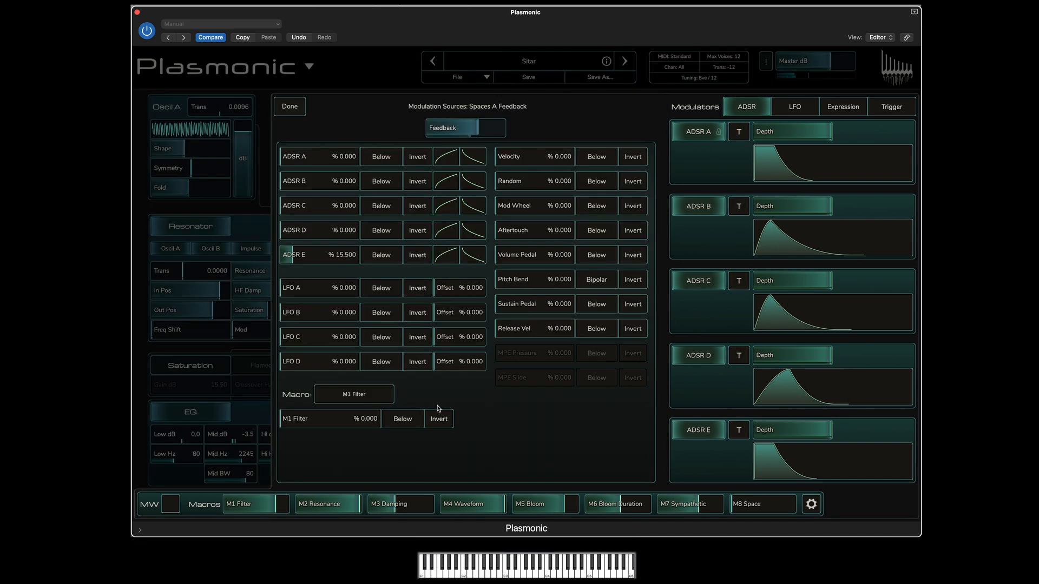
left_click(290, 107)
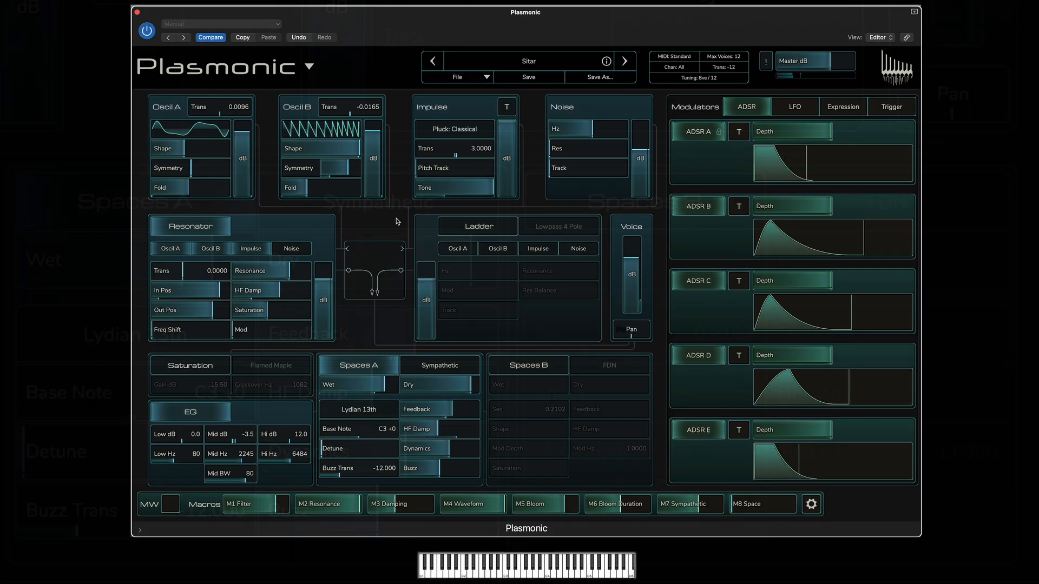
Reduce Spaces A's Dry level to zero, and try Dynamics at 0 and 100 before setting it to about 40
mouse_move(458, 443)
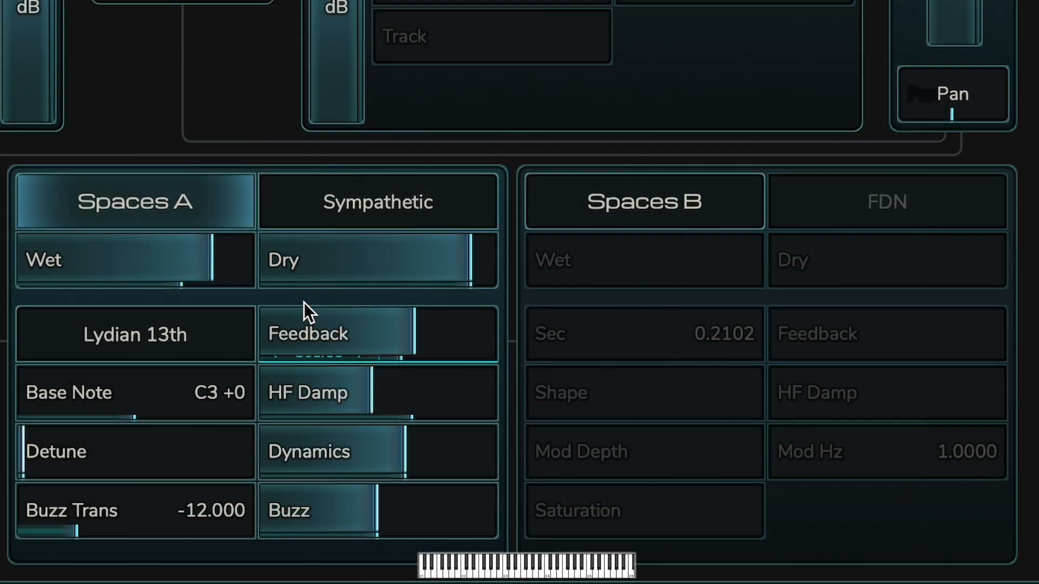
scroll(296, 251, "down", 5)
scroll(297, 252, "down", 5)
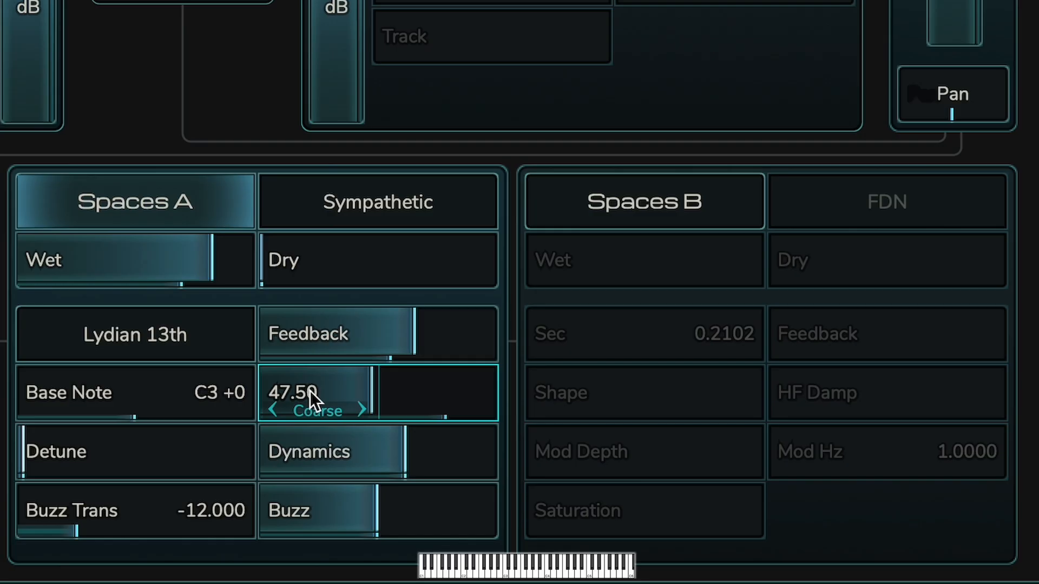
mouse_move(301, 453)
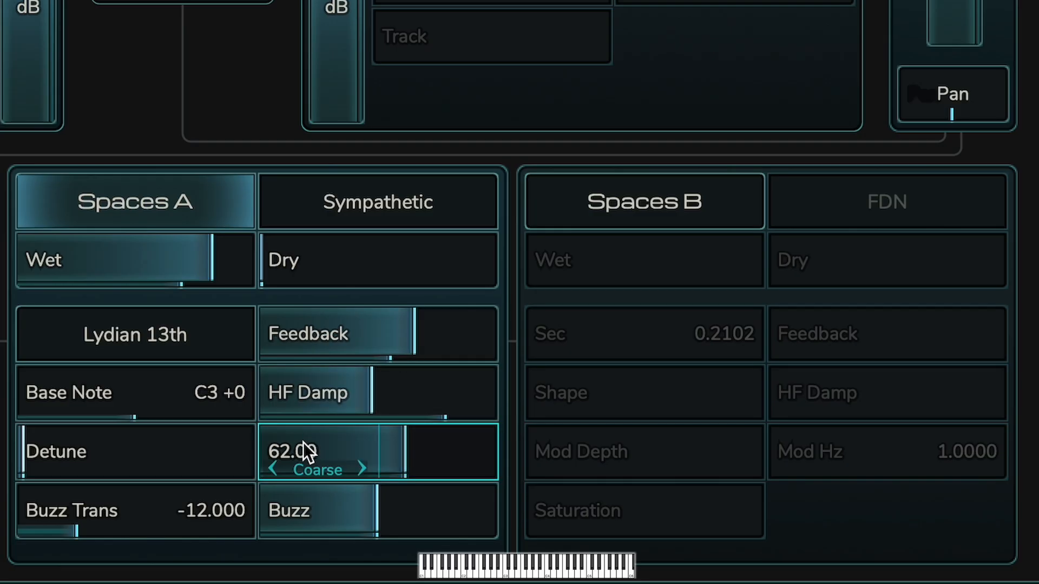
double_click(303, 443)
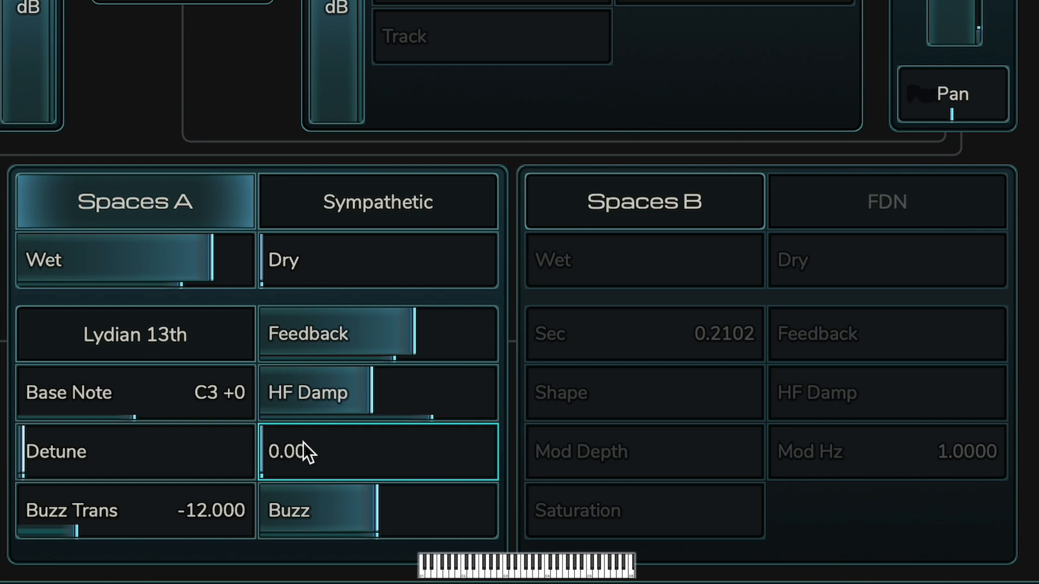
scroll(303, 443, "up", 10)
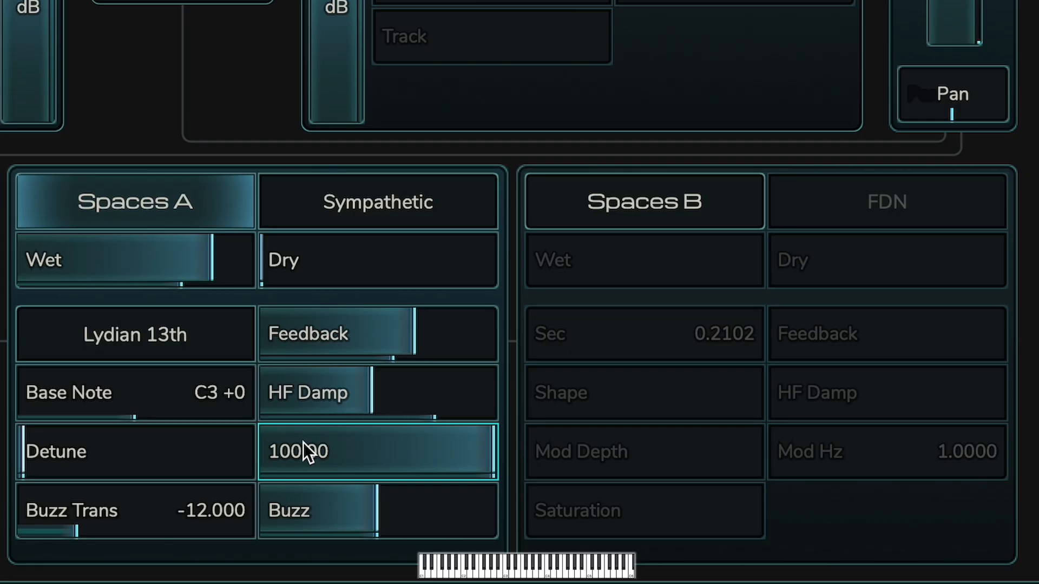
scroll(303, 444, "down", 3)
scroll(303, 442, "down", 10)
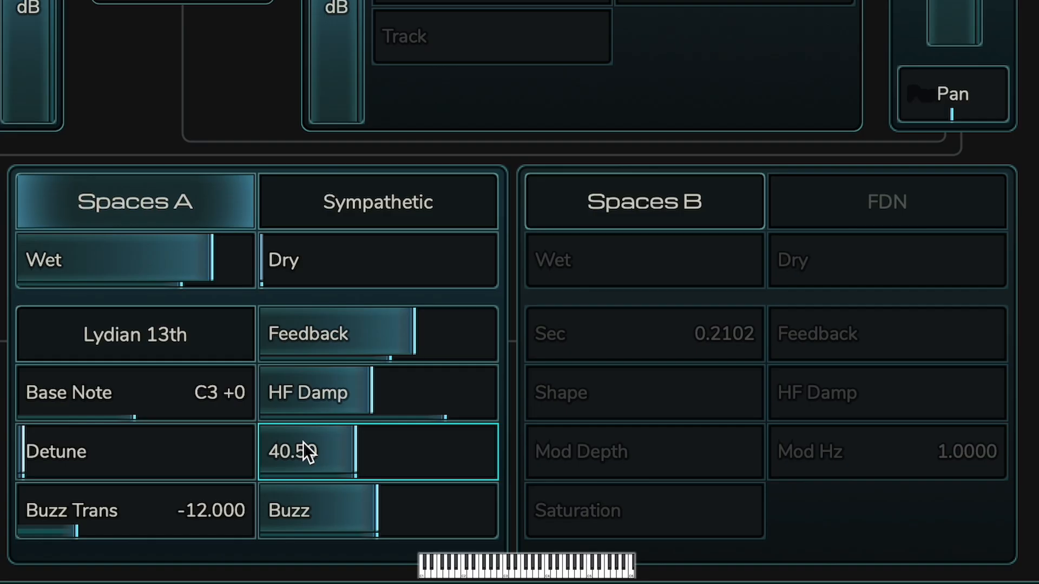
scroll(302, 442, "down", 1)
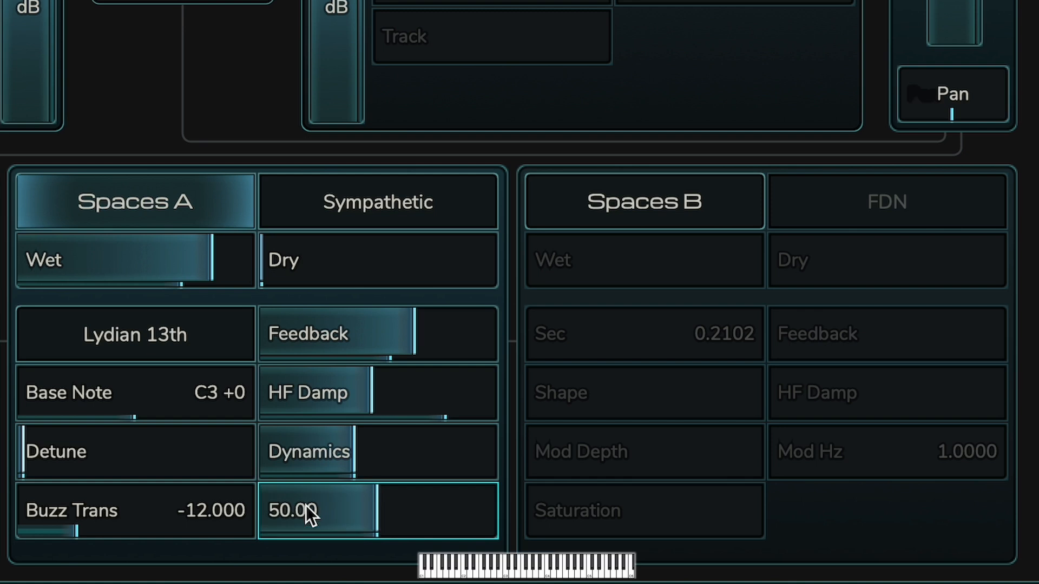
Compare Spaces A's Buzz at 100 and 0, leaving it at 100
scroll(306, 505, "up", 10)
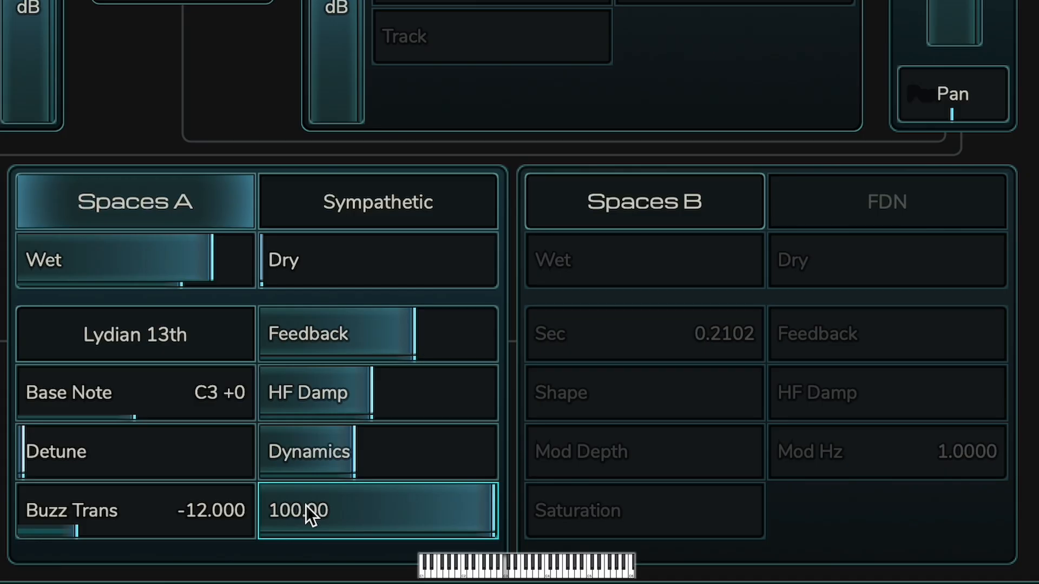
double_click(307, 505)
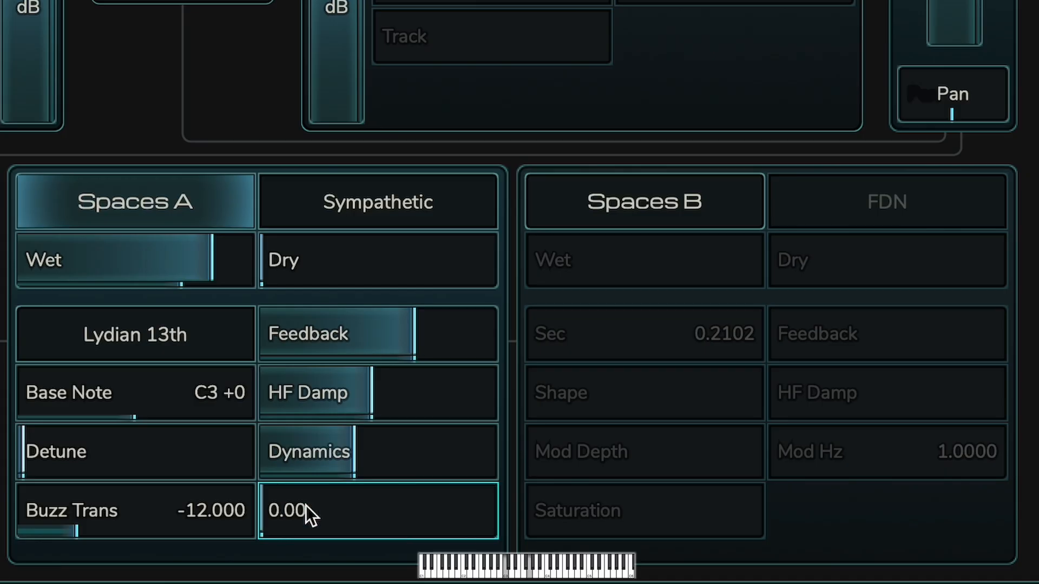
double_click(306, 505)
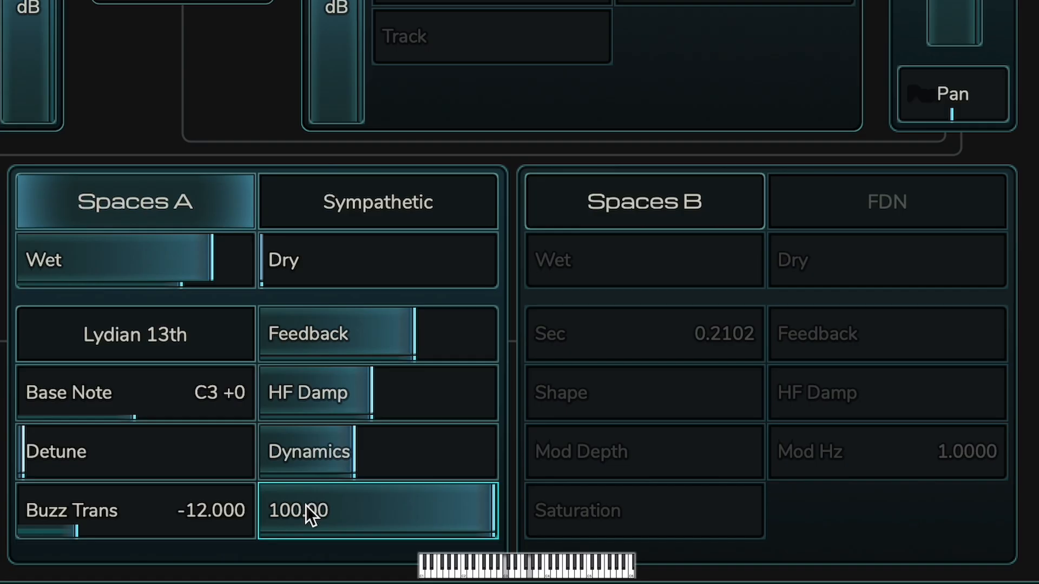
Compare Spaces A's Buzz at 54.50 and 100, then lower it to slightly under half
scroll(307, 506, "down", 10)
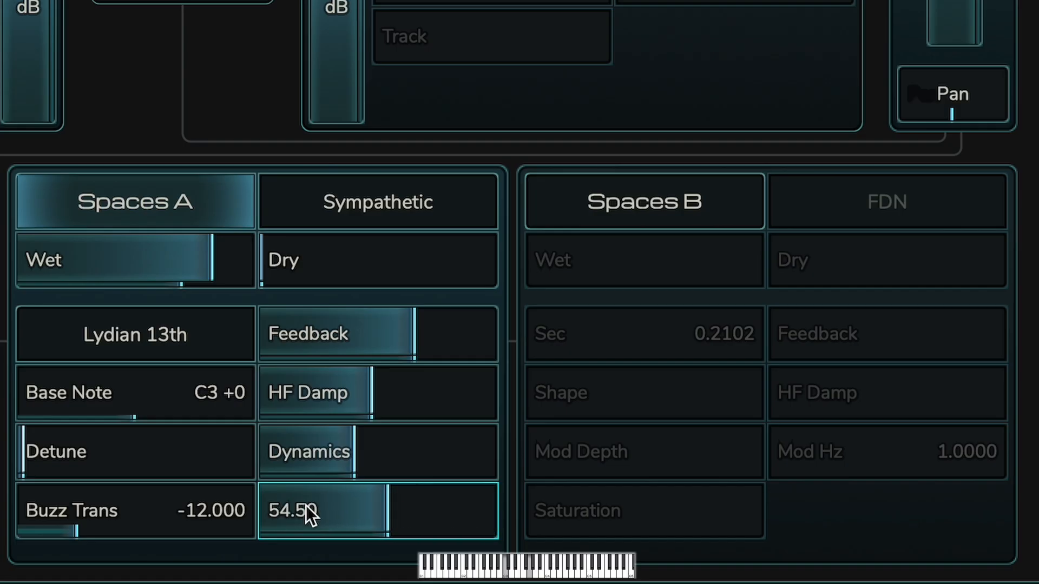
double_click(306, 505)
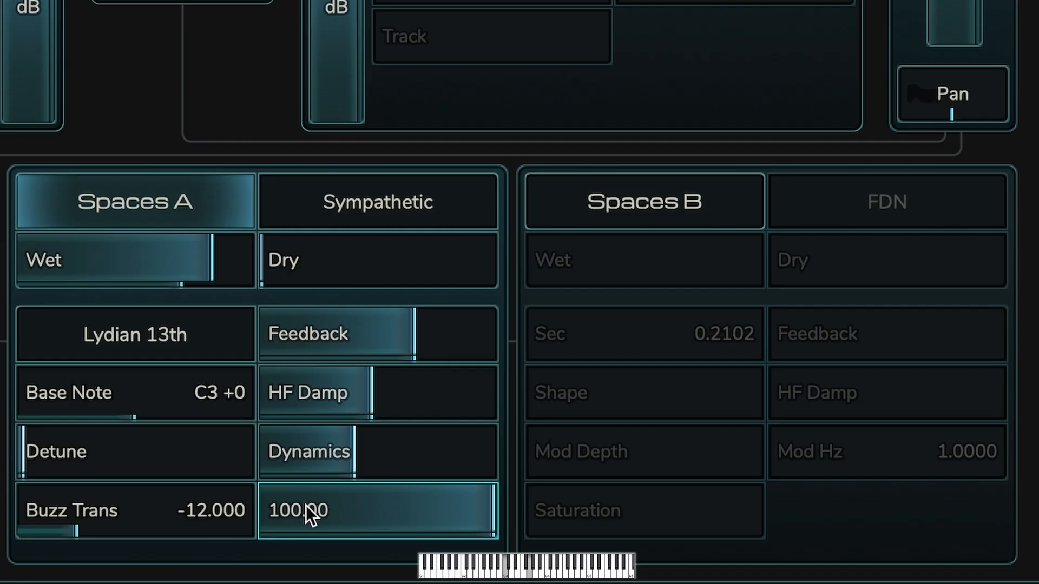
scroll(306, 505, "down", 10)
Try the M5 Bloom macro at 0 and 100, then set it to about 65
scroll(306, 505, "down", 3)
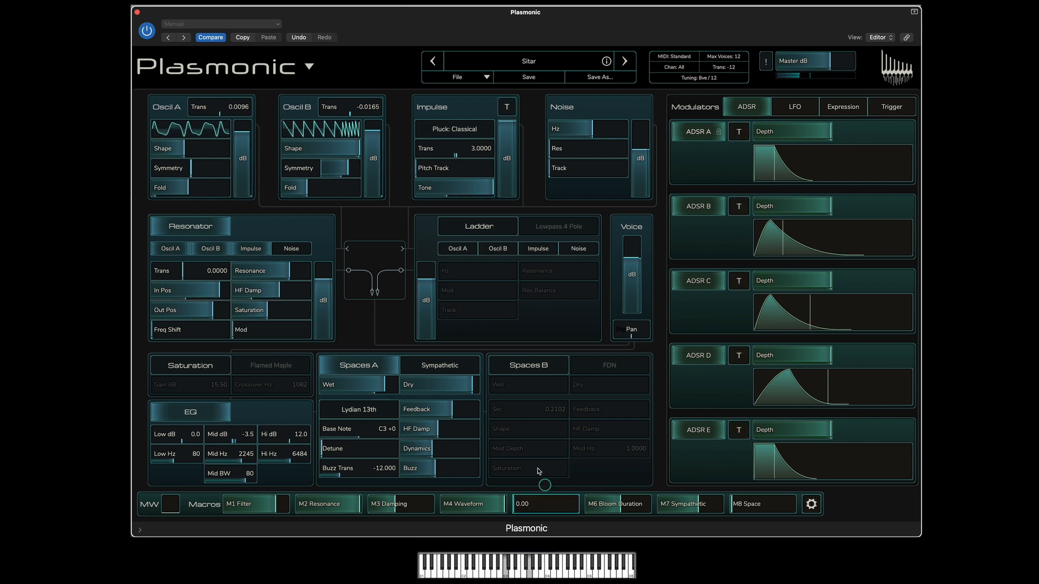
left_click(528, 510)
scroll(527, 509, "up", 8)
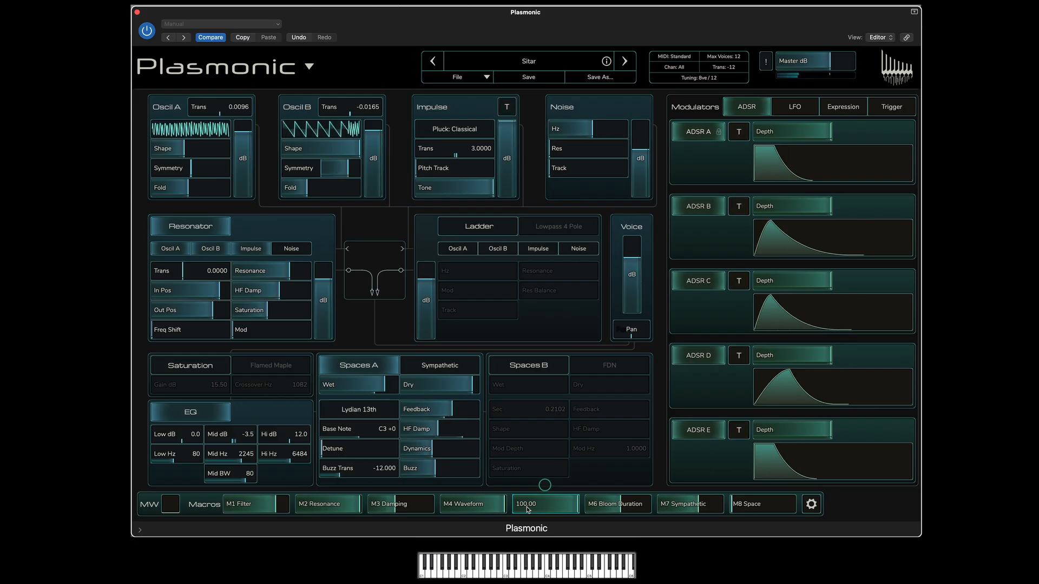
scroll(527, 509, "down", 3)
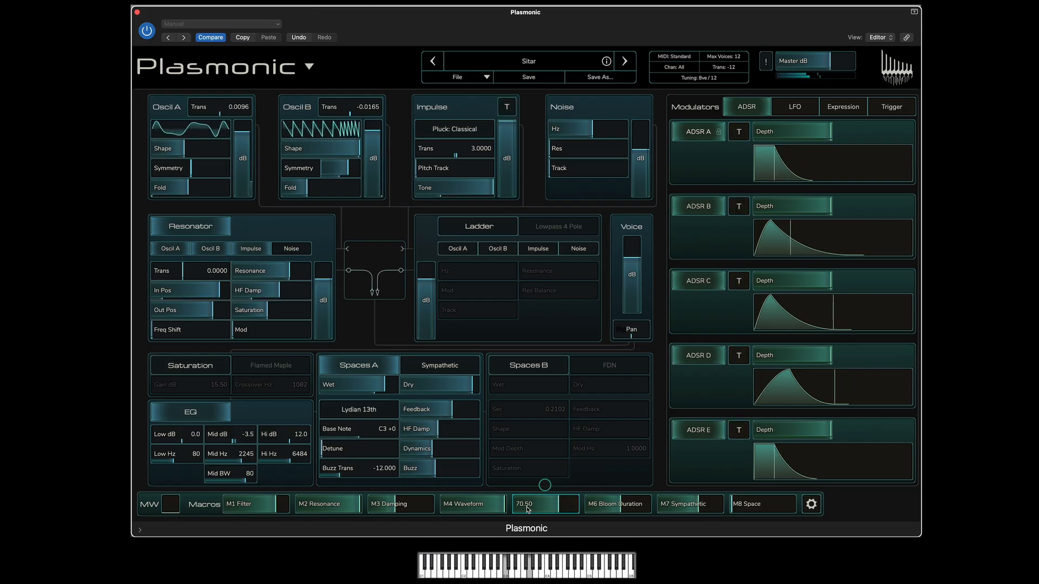
scroll(528, 509, "down", 1)
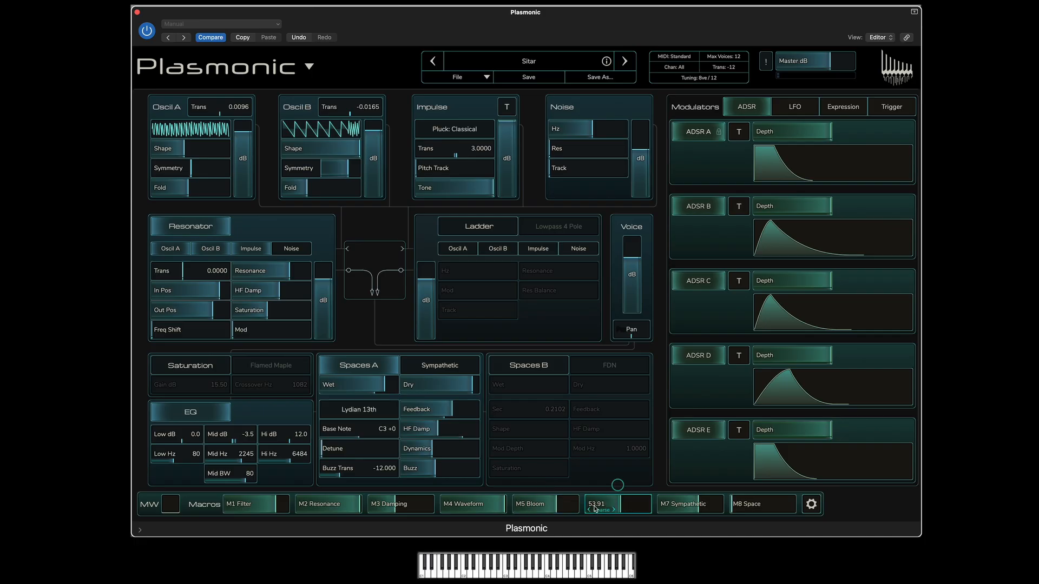
Try the M6 Bloom Duration macro at 100 and 0, then set it to 64
left_click_drag(594, 509, 625, 509)
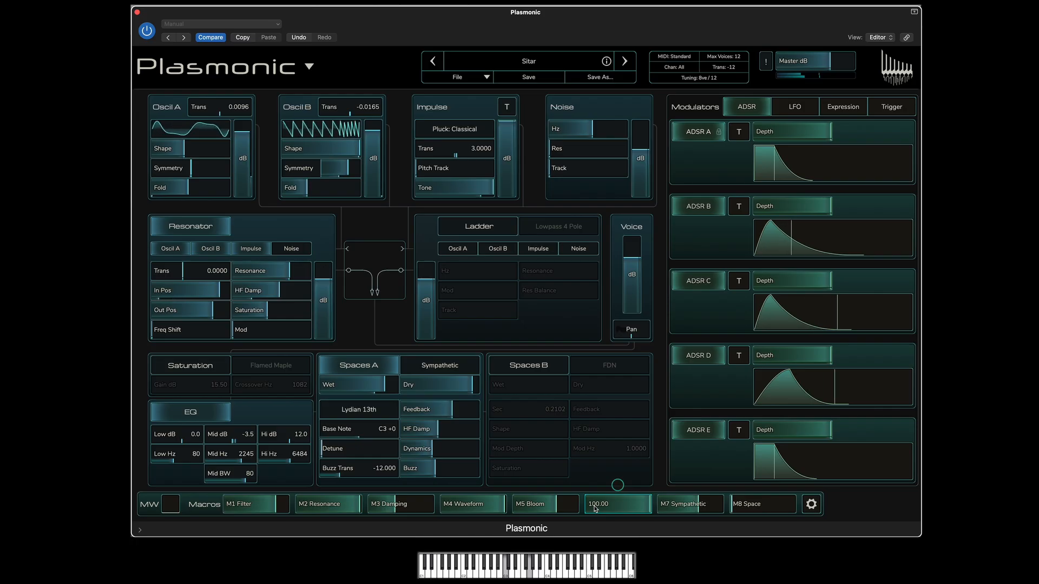
left_click(594, 509)
left_click(594, 510, "alt")
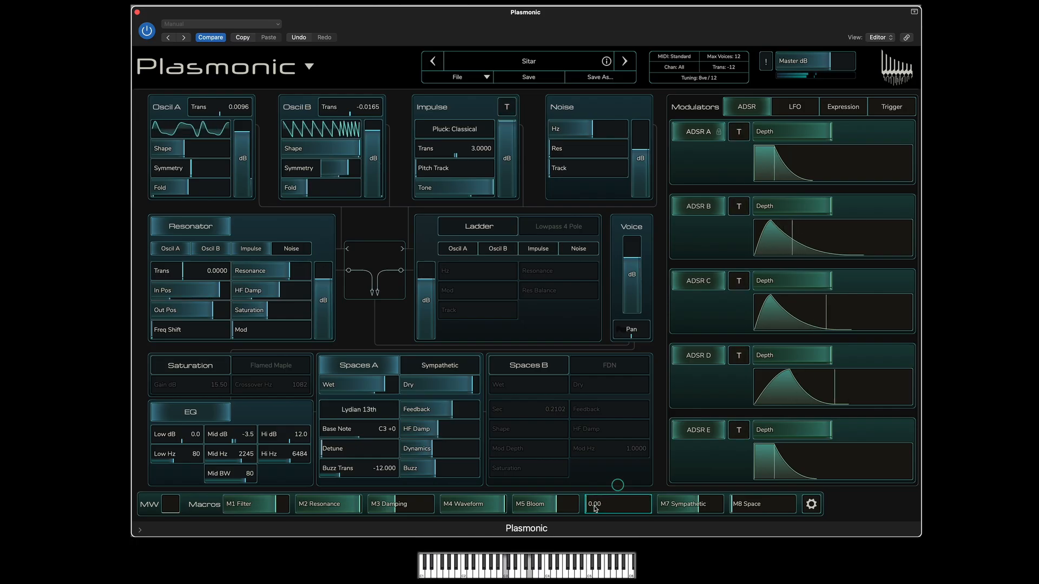
scroll(594, 509, "up", 10)
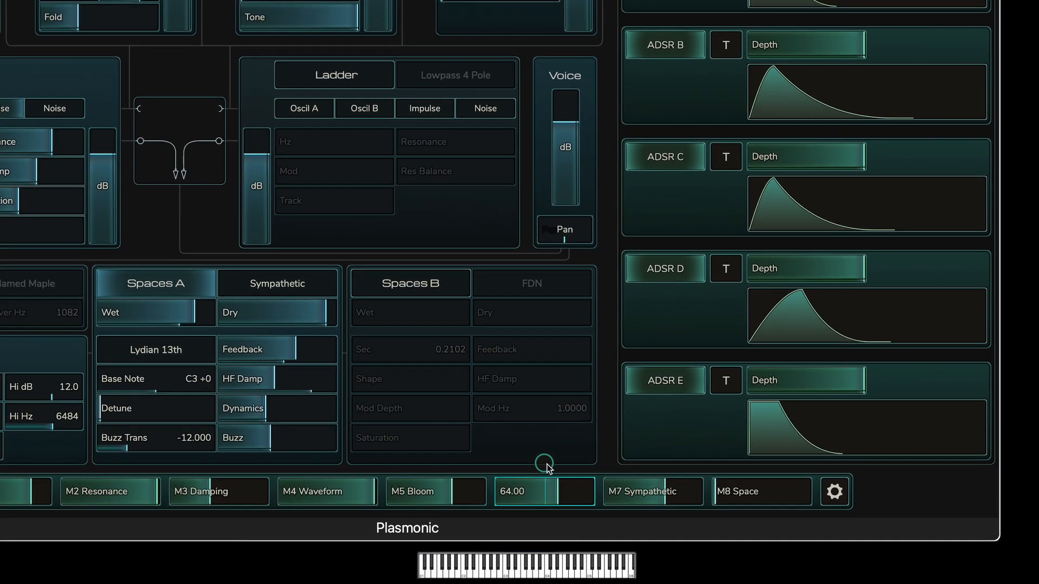
Show what the M6 Bloom Duration macro modulates, examine the modulation sources of the ADSR B and ADSR D Decay, and close the view
left_click_drag(546, 464, 546, 464)
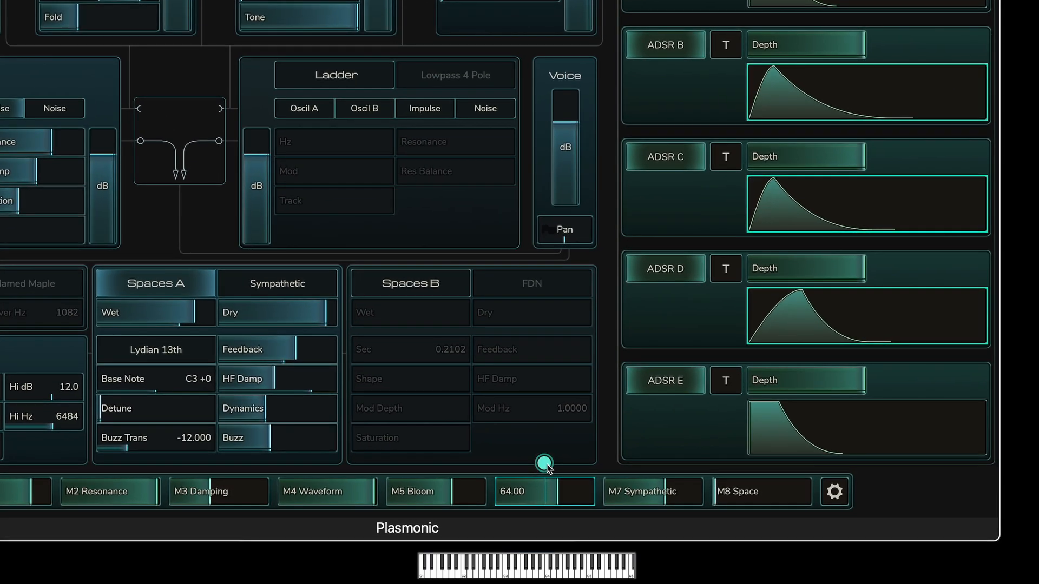
left_click_drag(545, 466, 845, 100)
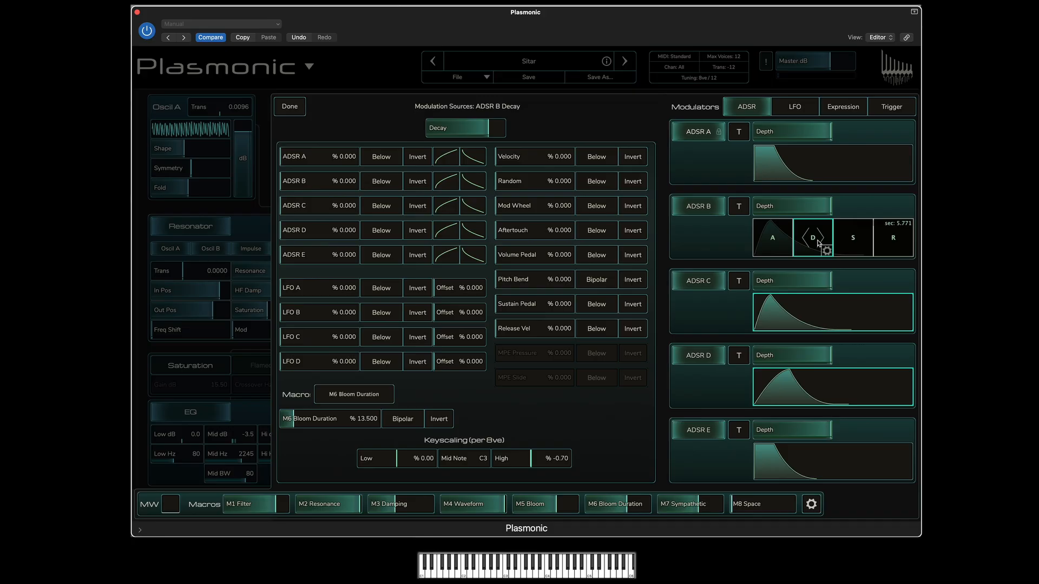
left_click_drag(818, 243, 804, 394)
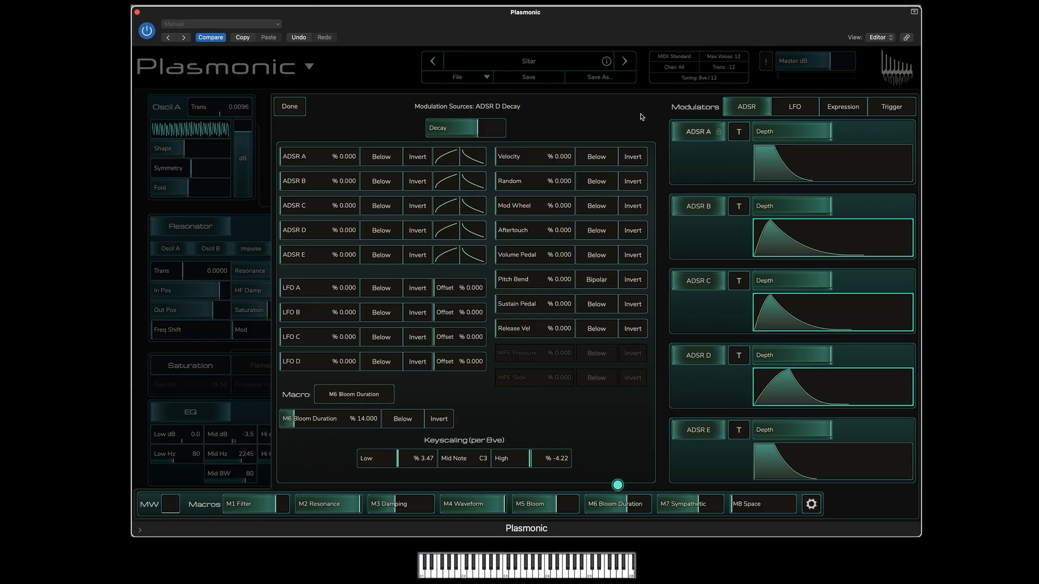
left_click(289, 106)
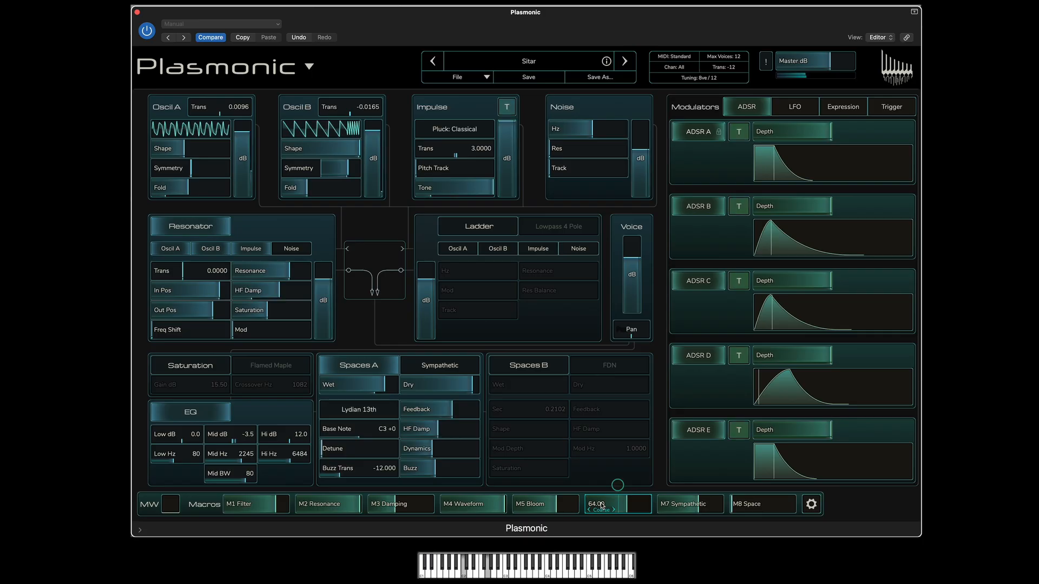
Raise the M6 Bloom Duration macro to 100, then lower it to about 74
left_click_drag(602, 506, 651, 506)
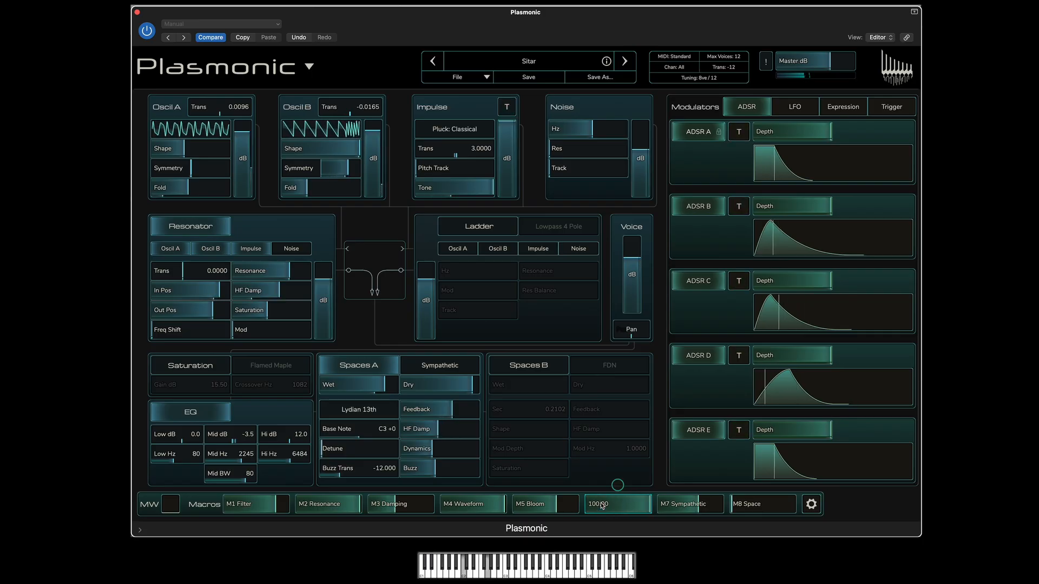
scroll(602, 506, "down", 5)
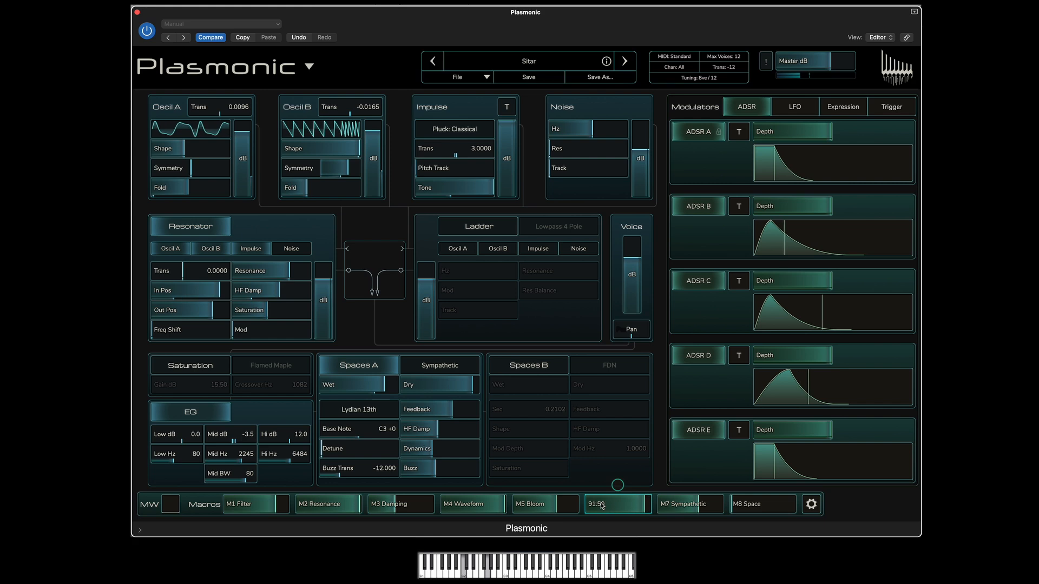
scroll(601, 506, "down", 2)
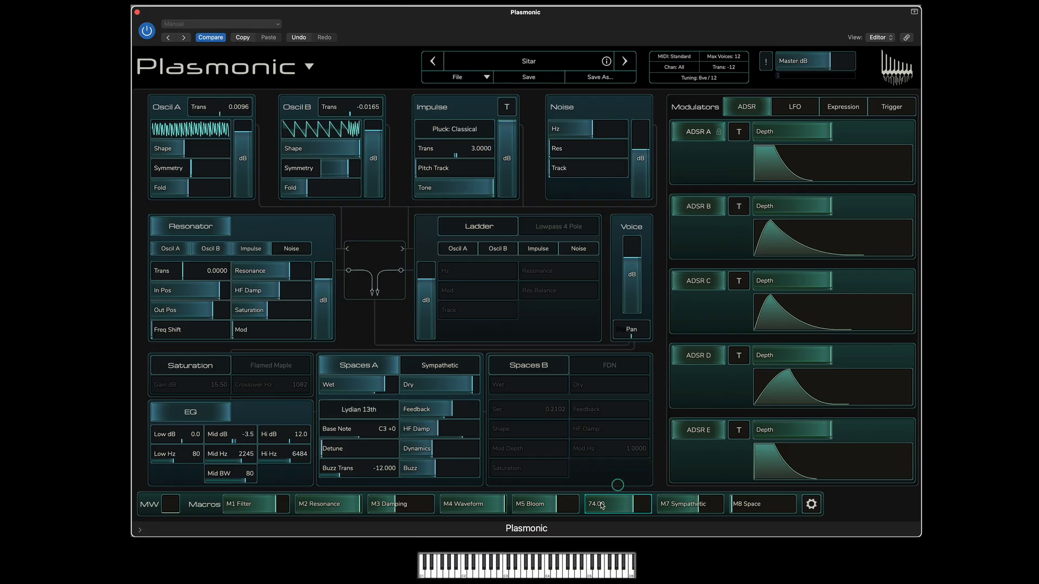
Enable the Spaces B FDN effect and raise the M8 Space macro to 100
left_click(541, 369)
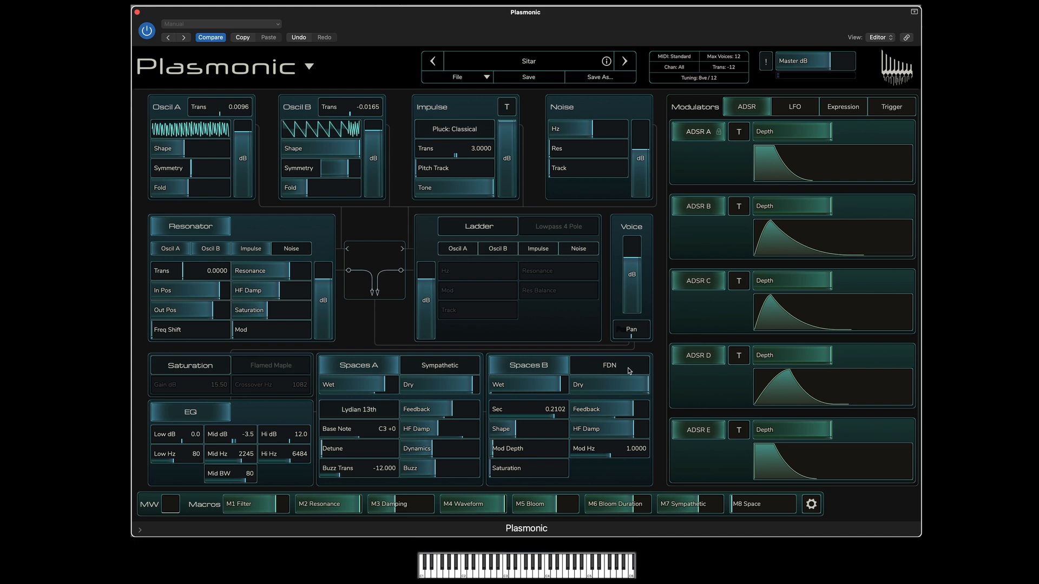
mouse_move(747, 509)
scroll(747, 508, "up", 15)
scroll(747, 508, "up", 2)
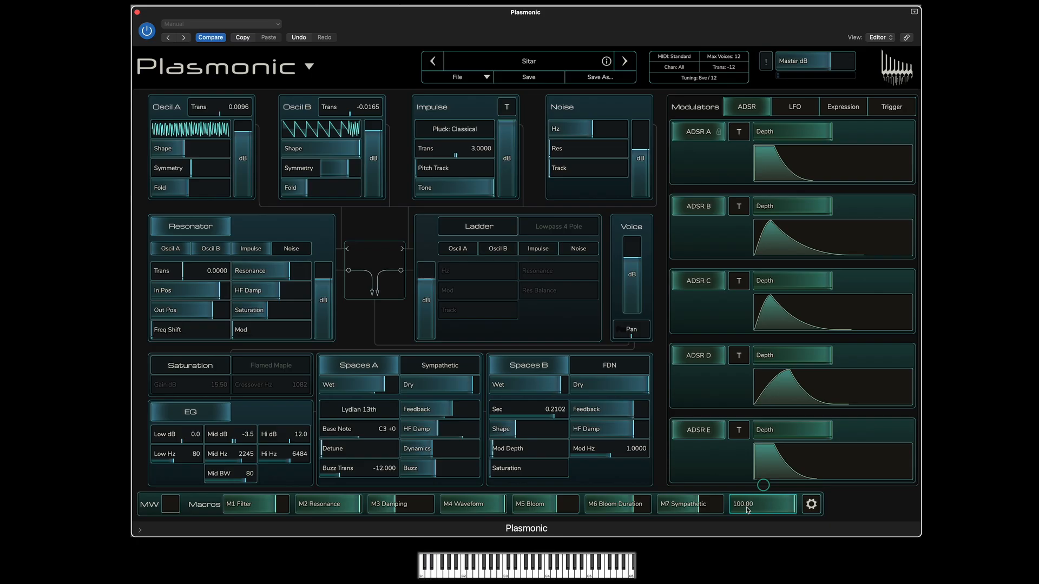
Lower the M8 Space macro gradually through 90 and 67 to 49.50
scroll(747, 508, "down", 2)
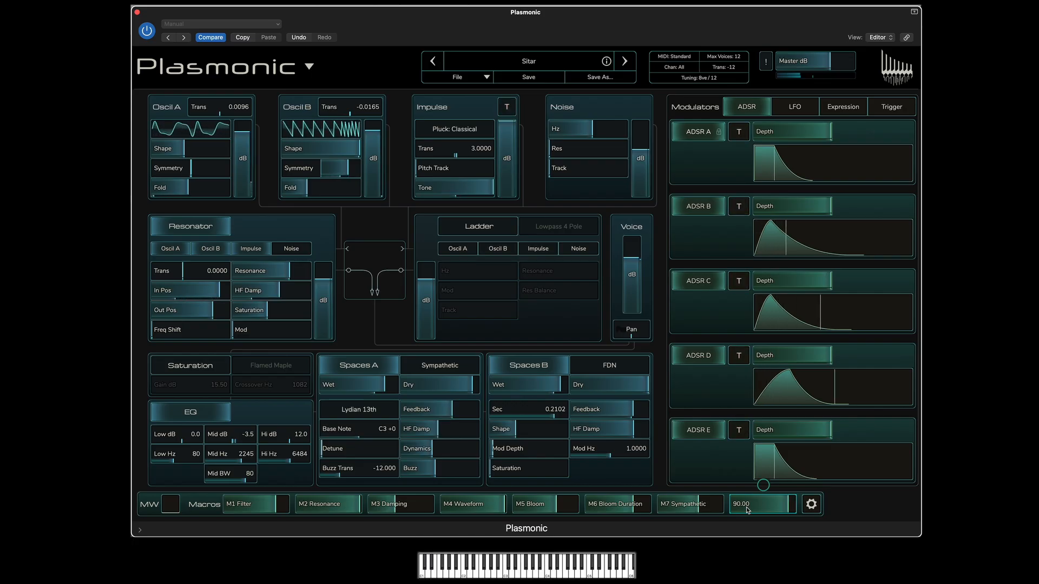
scroll(747, 510, "down", 5)
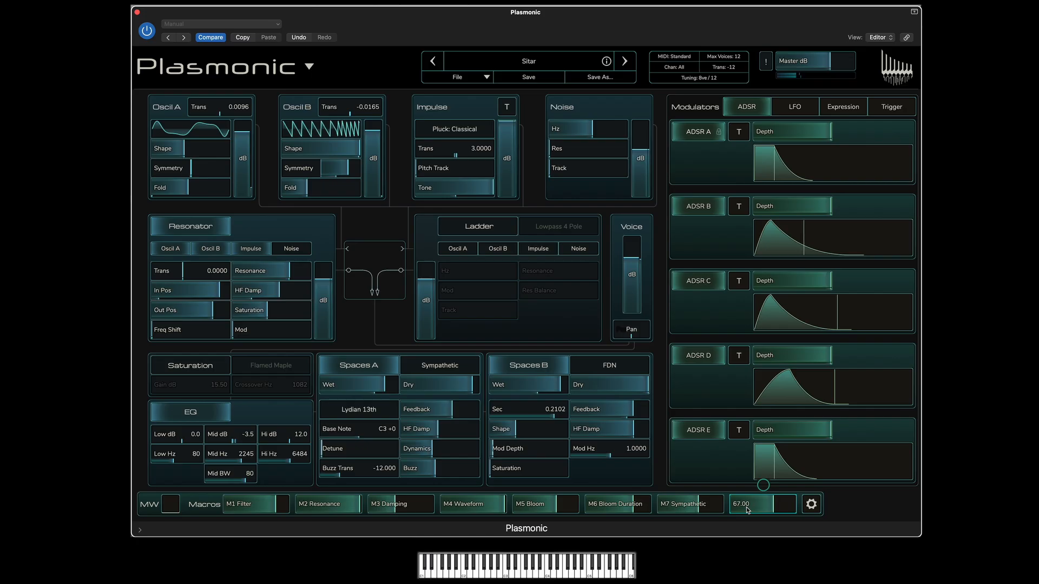
scroll(747, 510, "down", 4)
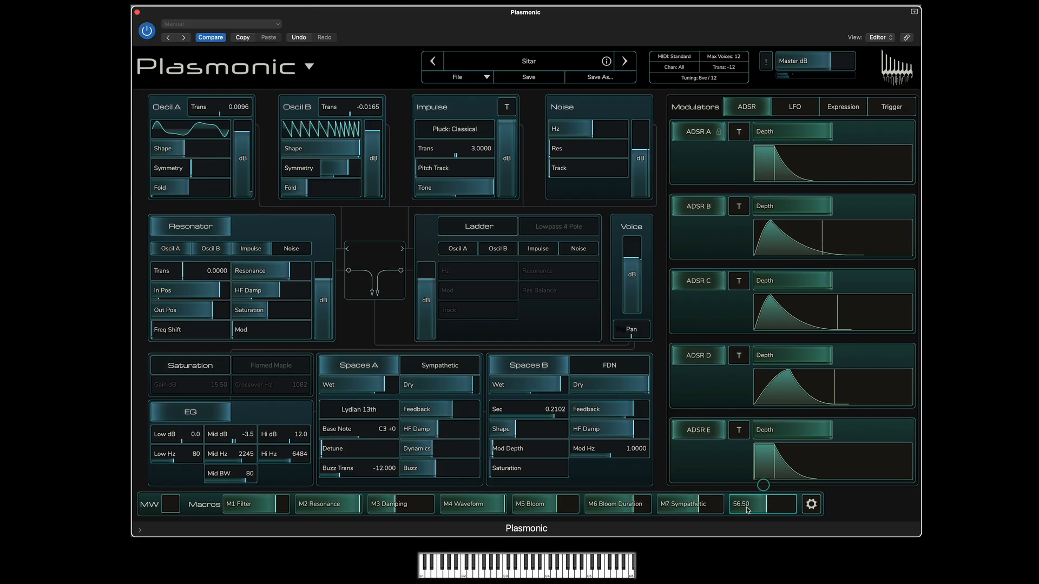
scroll(747, 510, "down", 1)
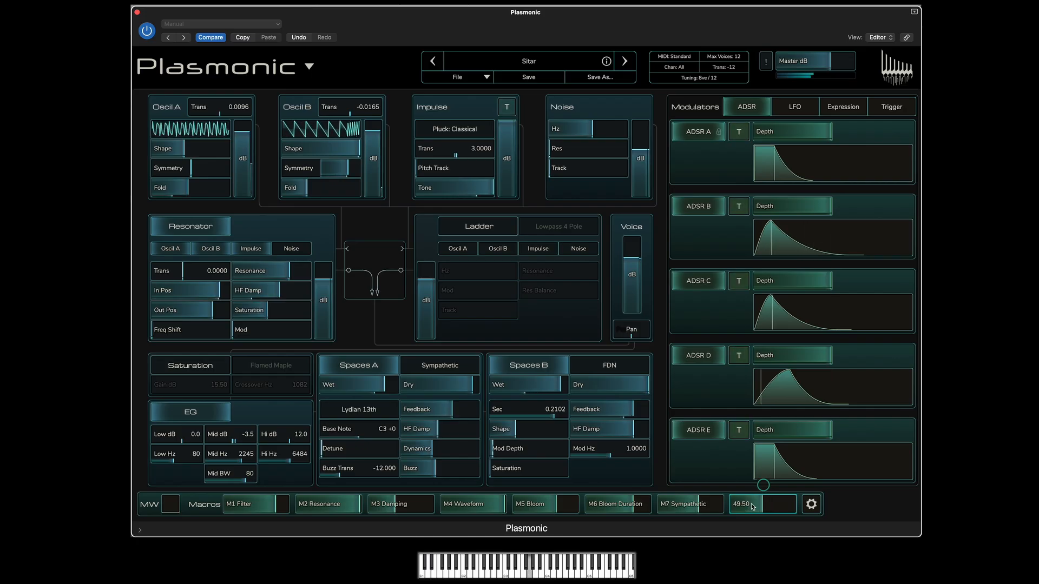